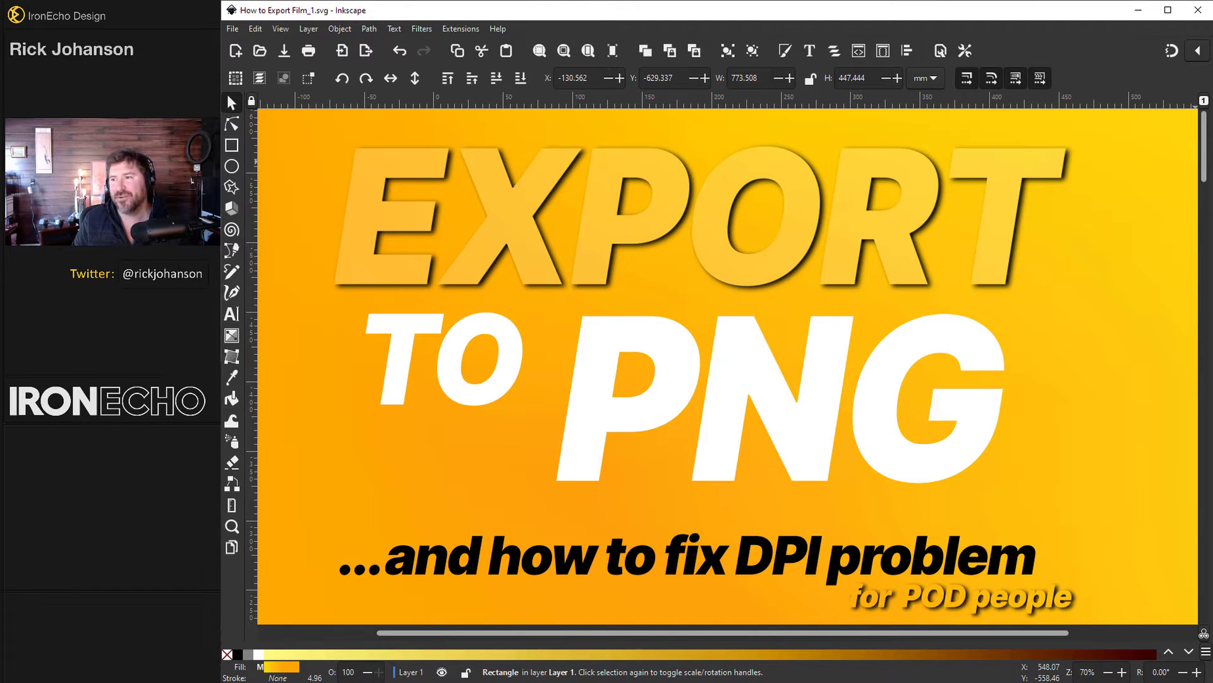
# Step: Bring up the 'How exact size.jpg' comment screenshot and place it over the Inkscape canvas
pyautogui.hotkey('alt', 'Tab')
pyautogui.moveTo(826, 74); pyautogui.dragTo(499, 132)
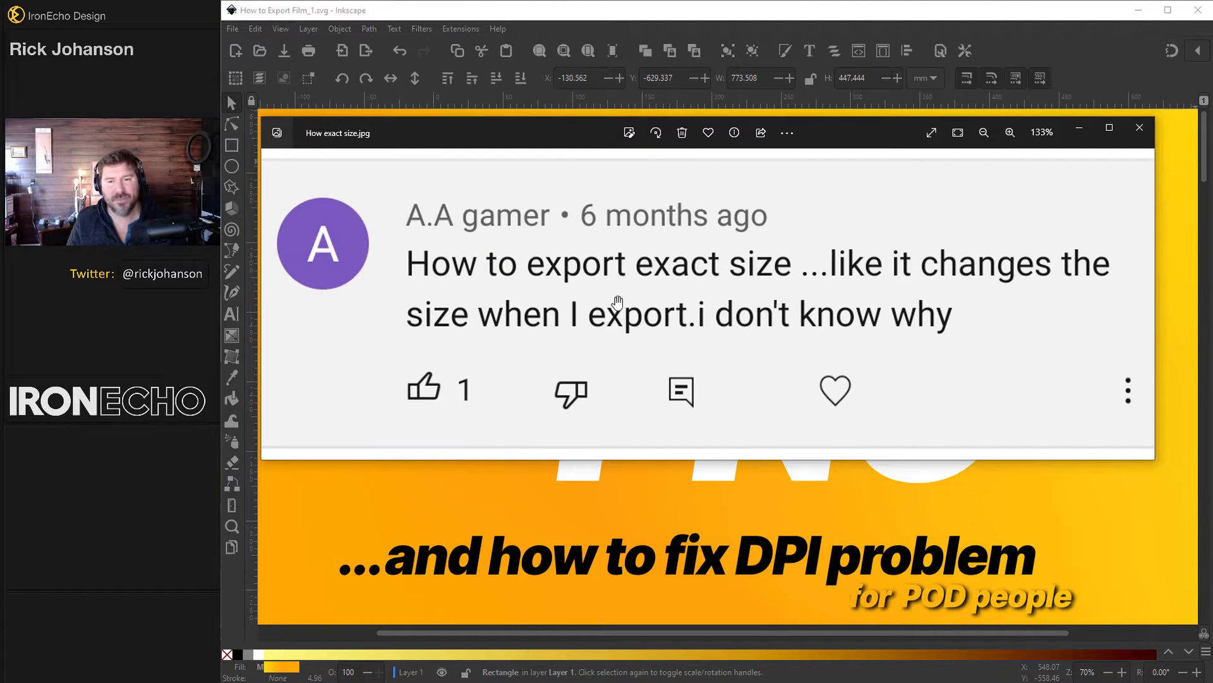
pyautogui.moveTo(1210, 126); pyautogui.dragTo(448, 187)
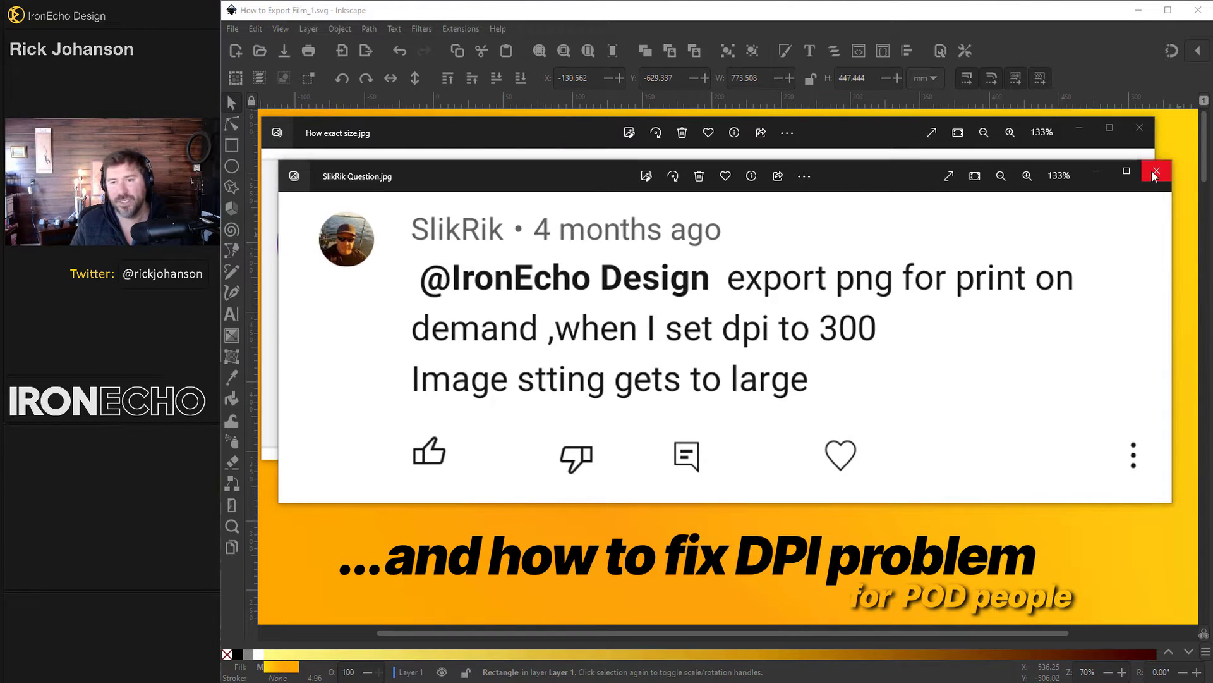
pyautogui.click(1154, 174)
# Step: Close the remaining comment screenshot, check the Save As format list, and cancel without saving
pyautogui.click(1139, 128)
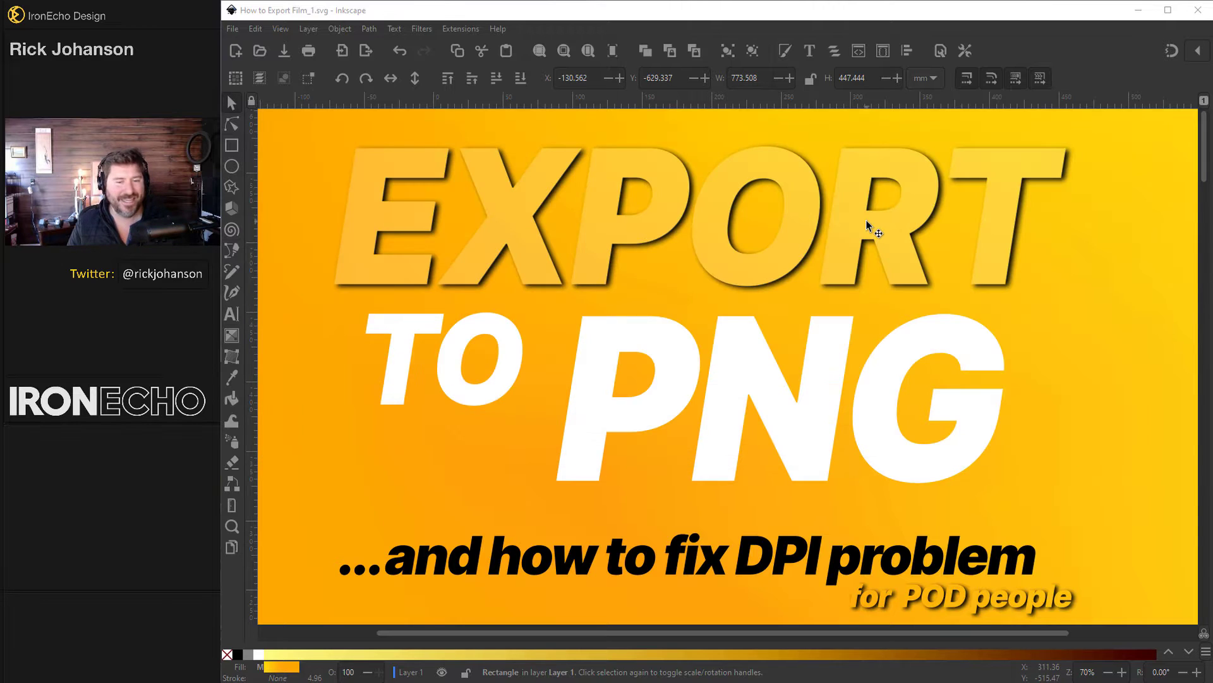
pyautogui.scroll(-10, 840, 246)
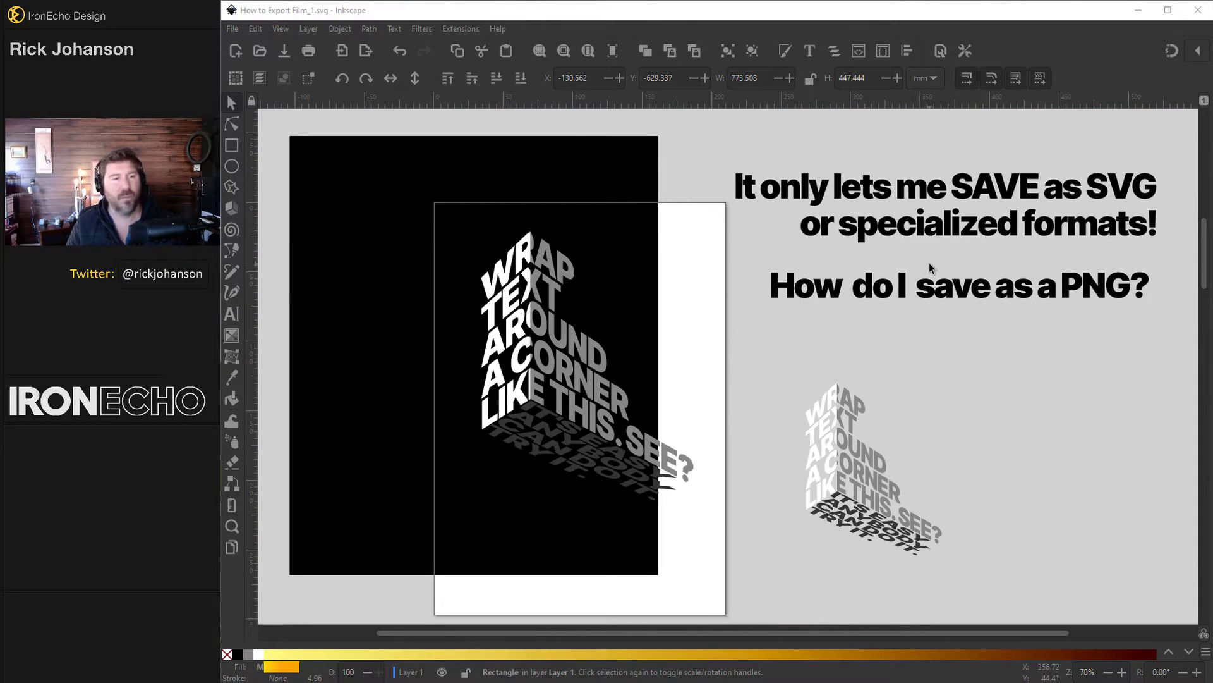
pyautogui.click(233, 28)
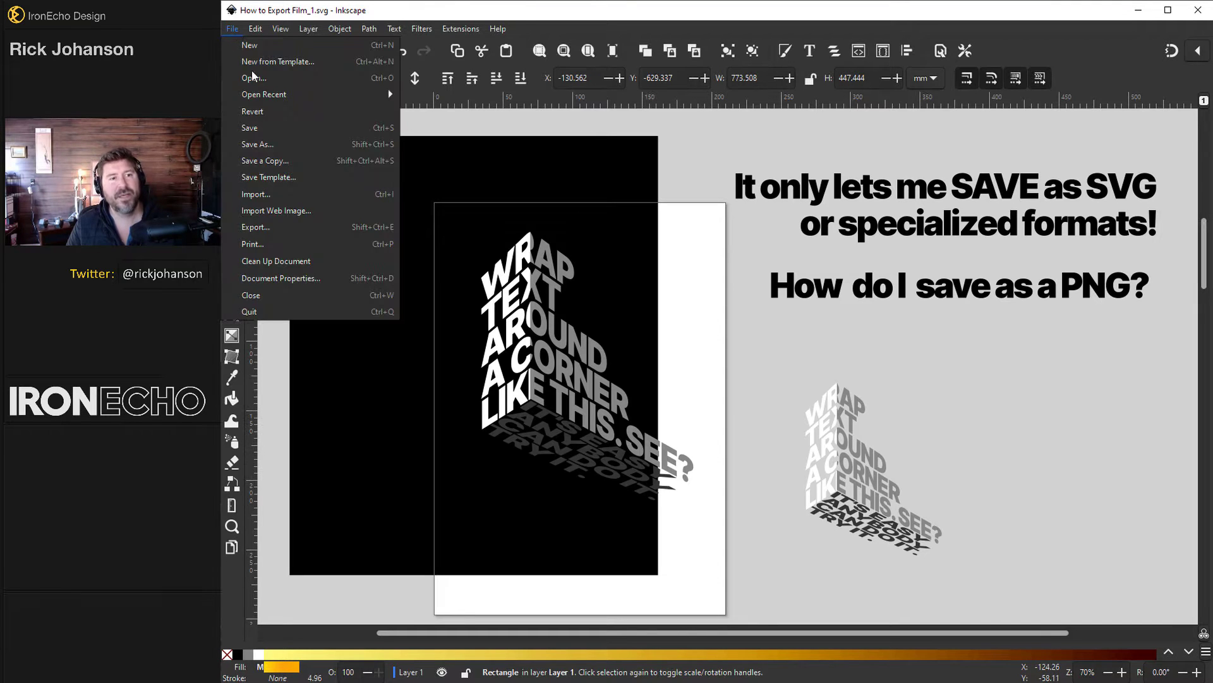
pyautogui.click(257, 144)
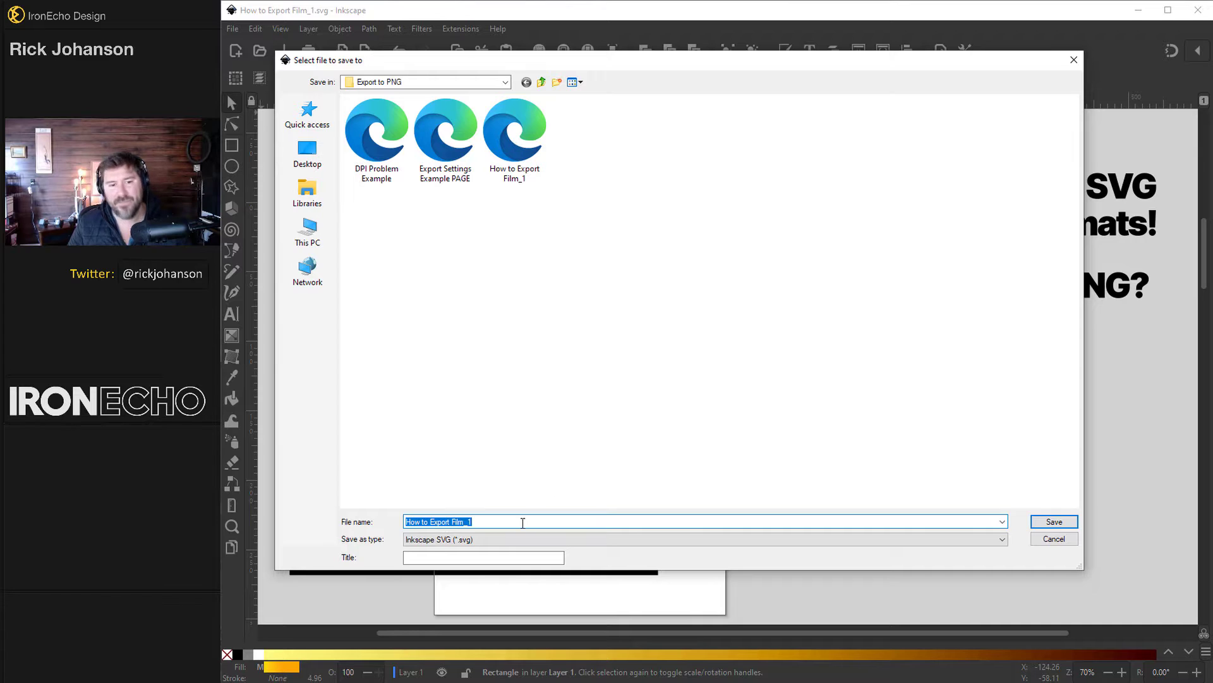
pyautogui.click(430, 539)
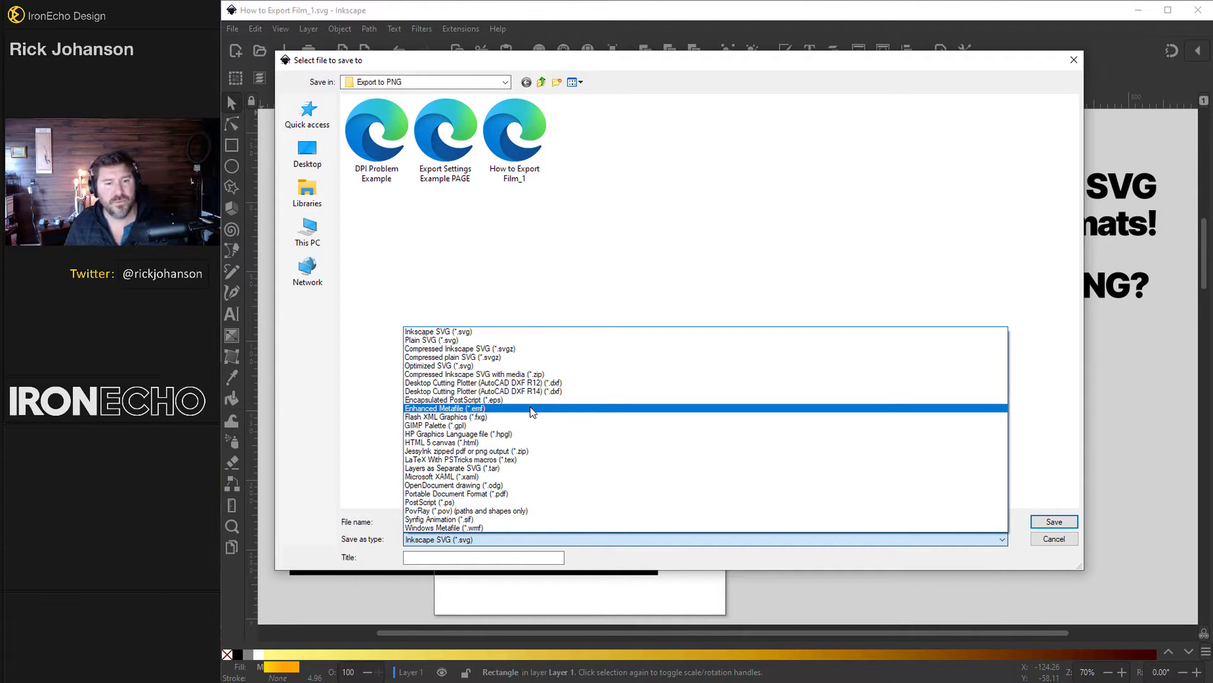
pyautogui.press('Escape')
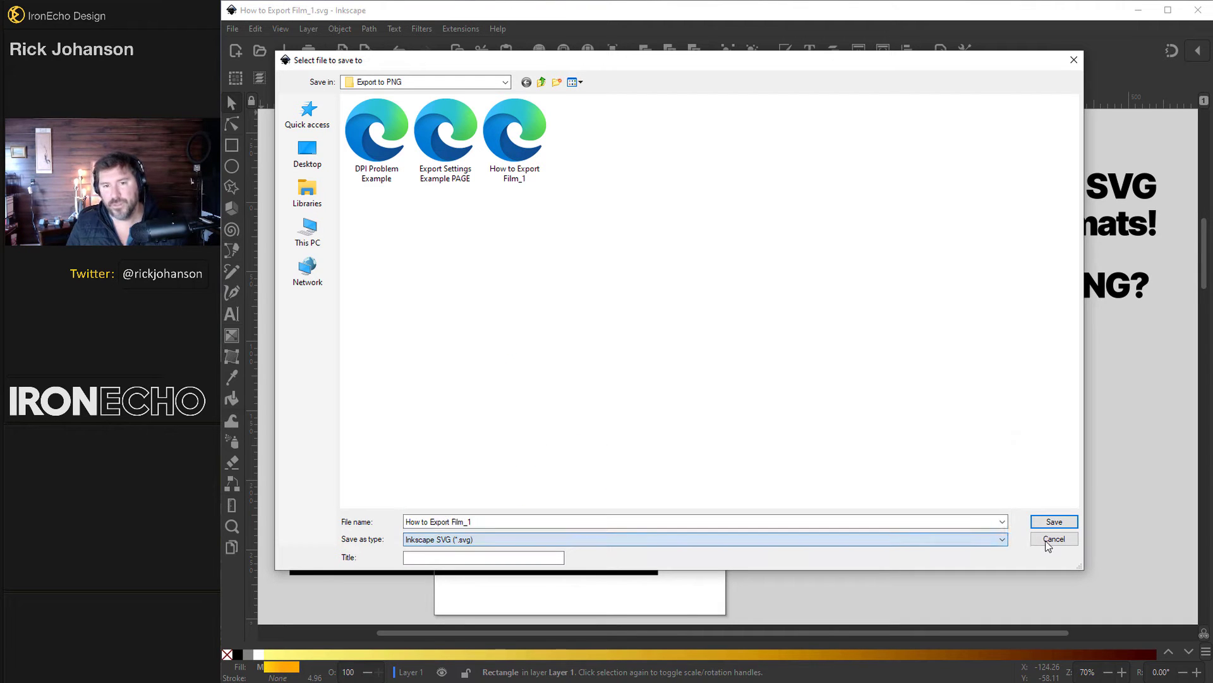
pyautogui.click(1046, 538)
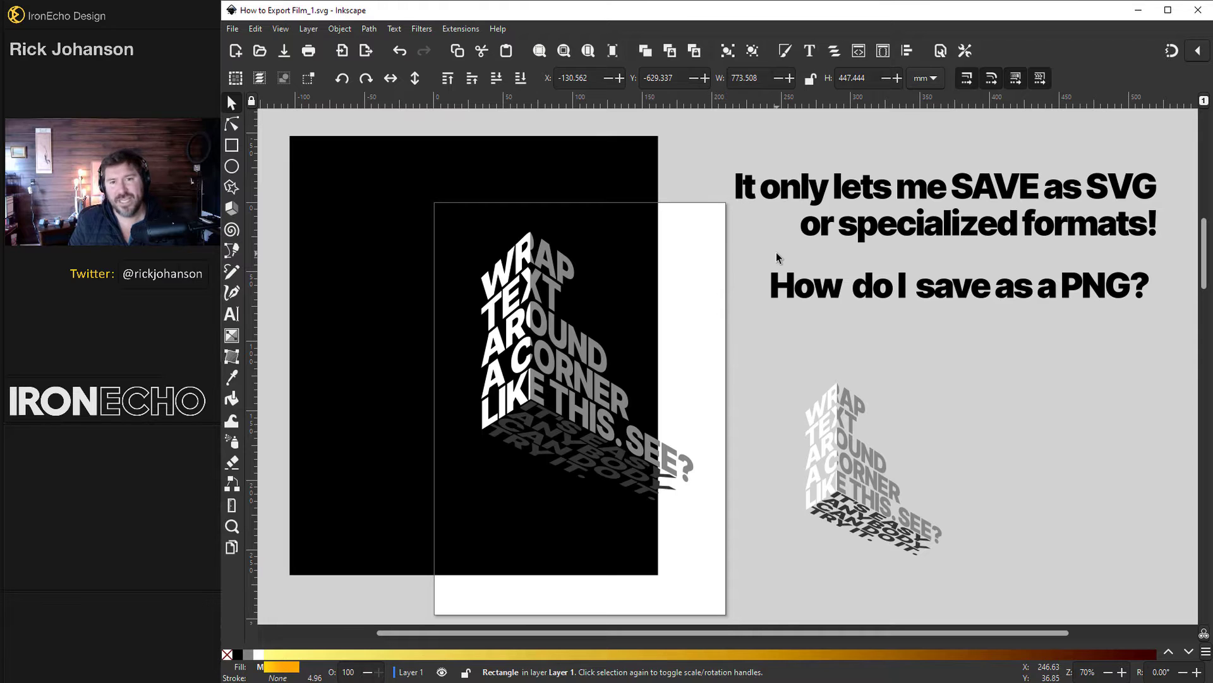
pyautogui.press('Escape')
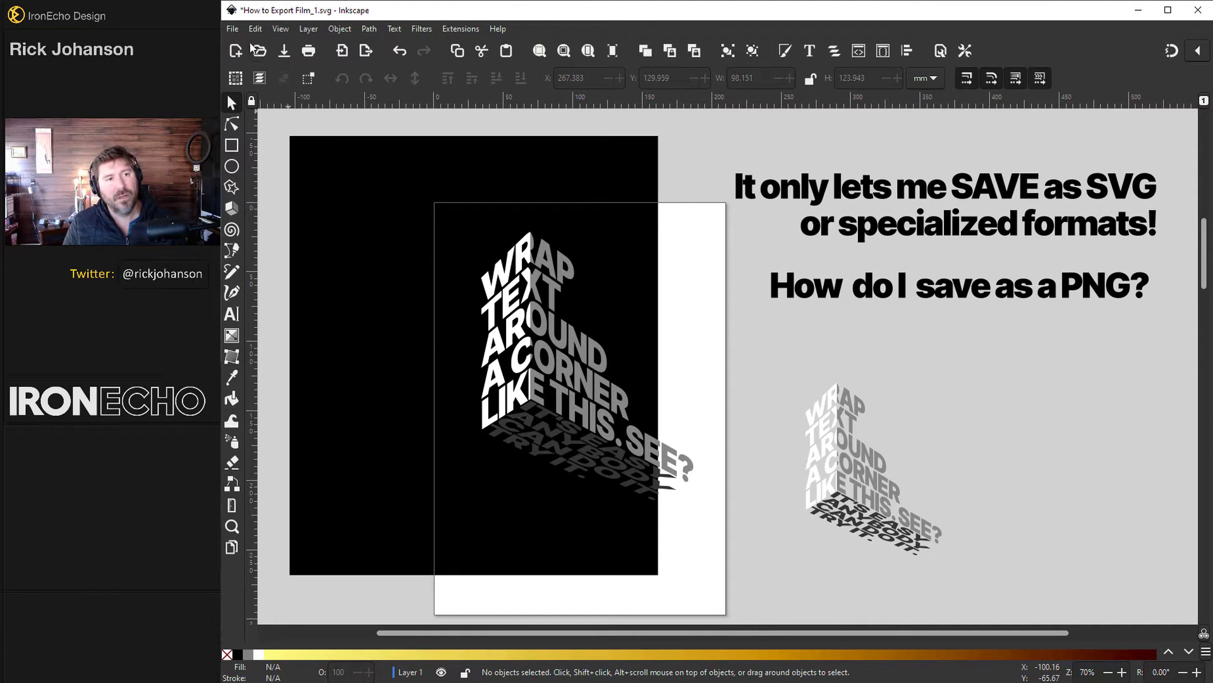
# Step: Dock the Export panel, showing a Page PNG export at 300 DPI (2480 × 3508 px)
pyautogui.click(233, 30)
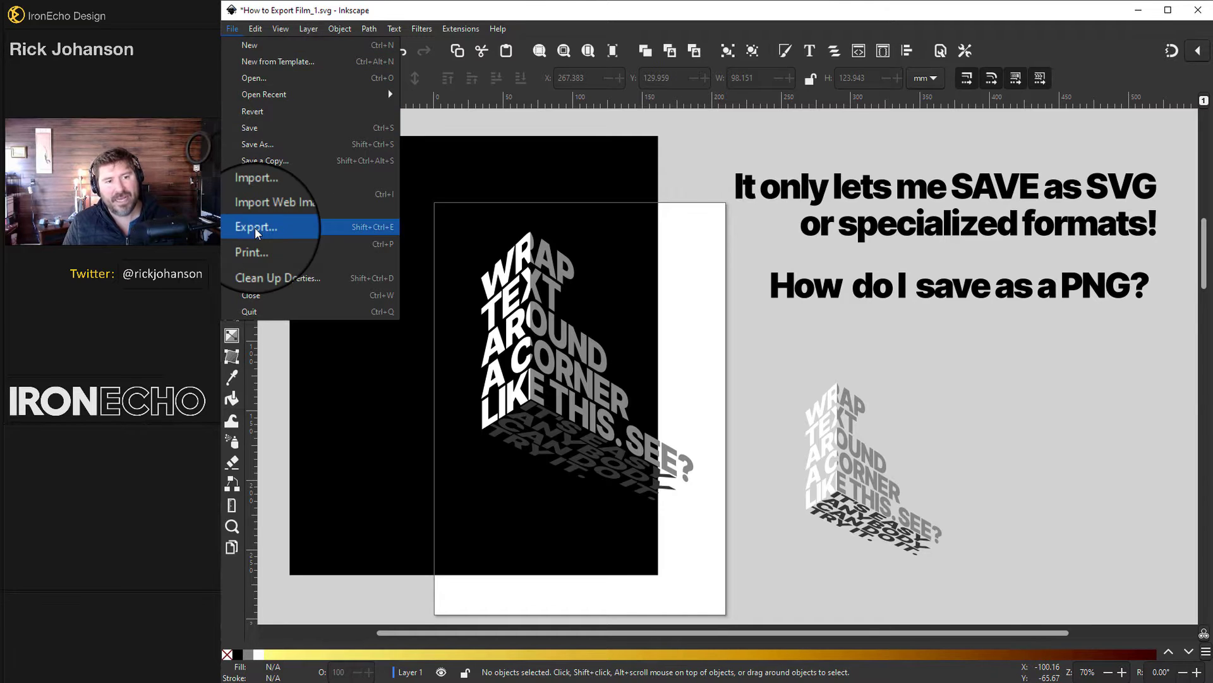
pyautogui.click(277, 231)
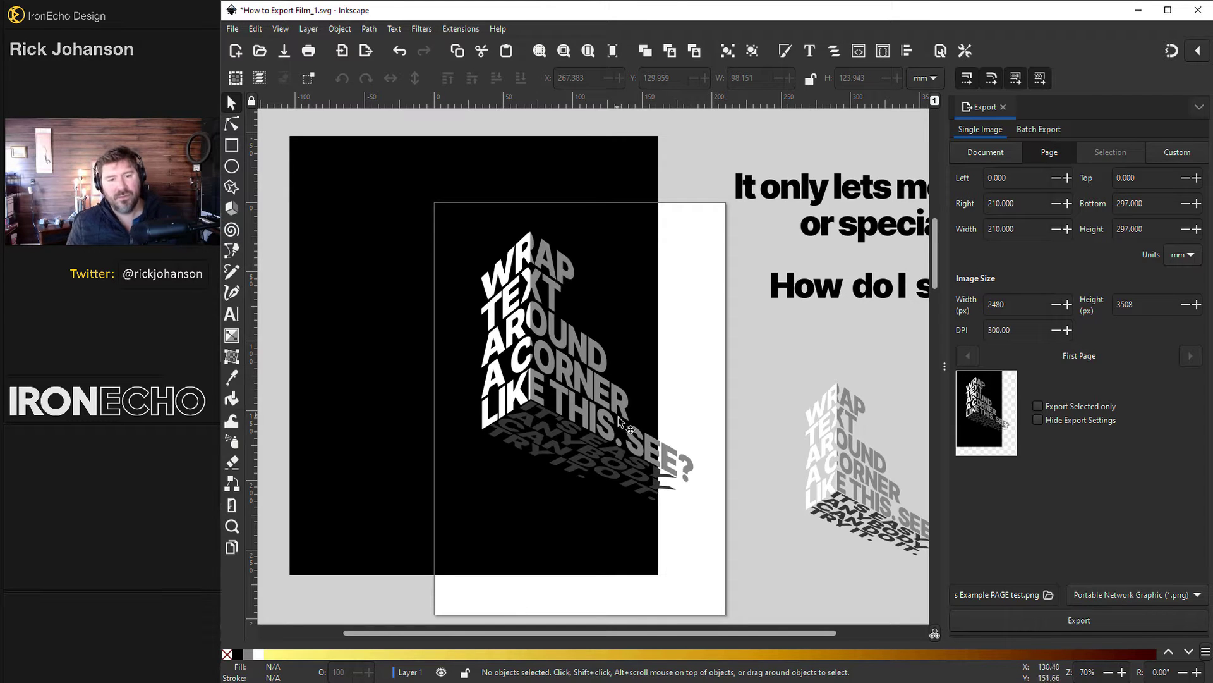
# Step: Move the black rectangle down over the left part of the page, then deselect it
pyautogui.moveTo(640, 249); pyautogui.dragTo(619, 185)
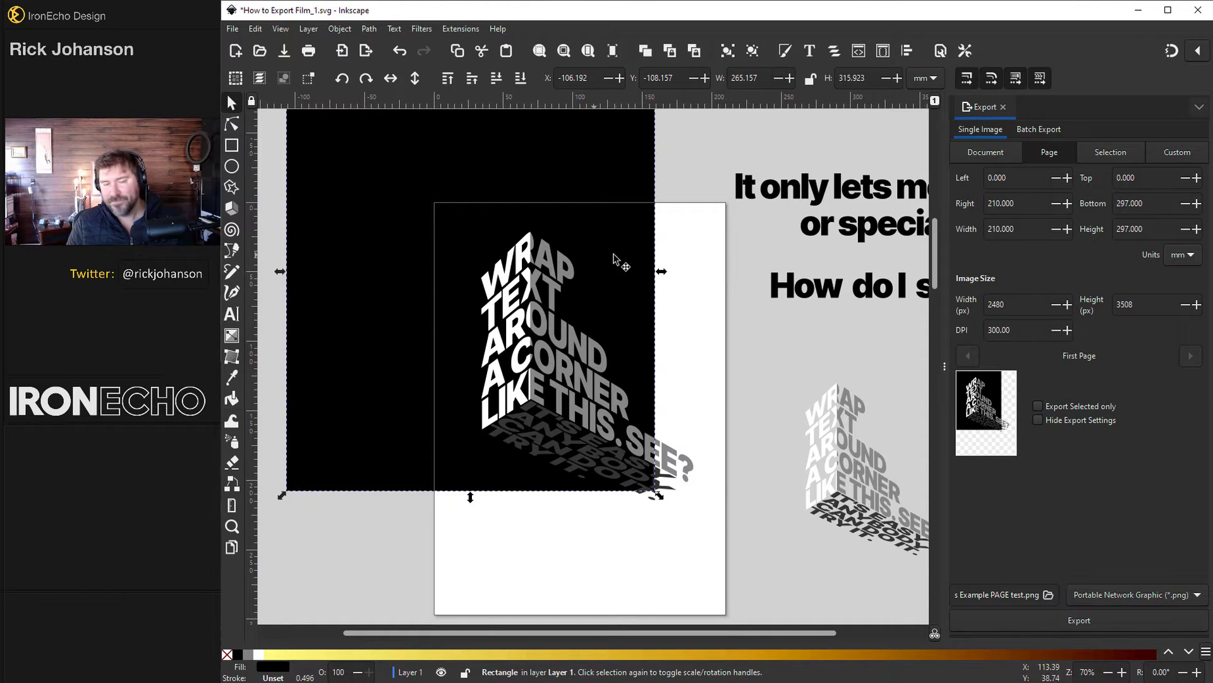
pyautogui.moveTo(621, 264); pyautogui.dragTo(628, 378)
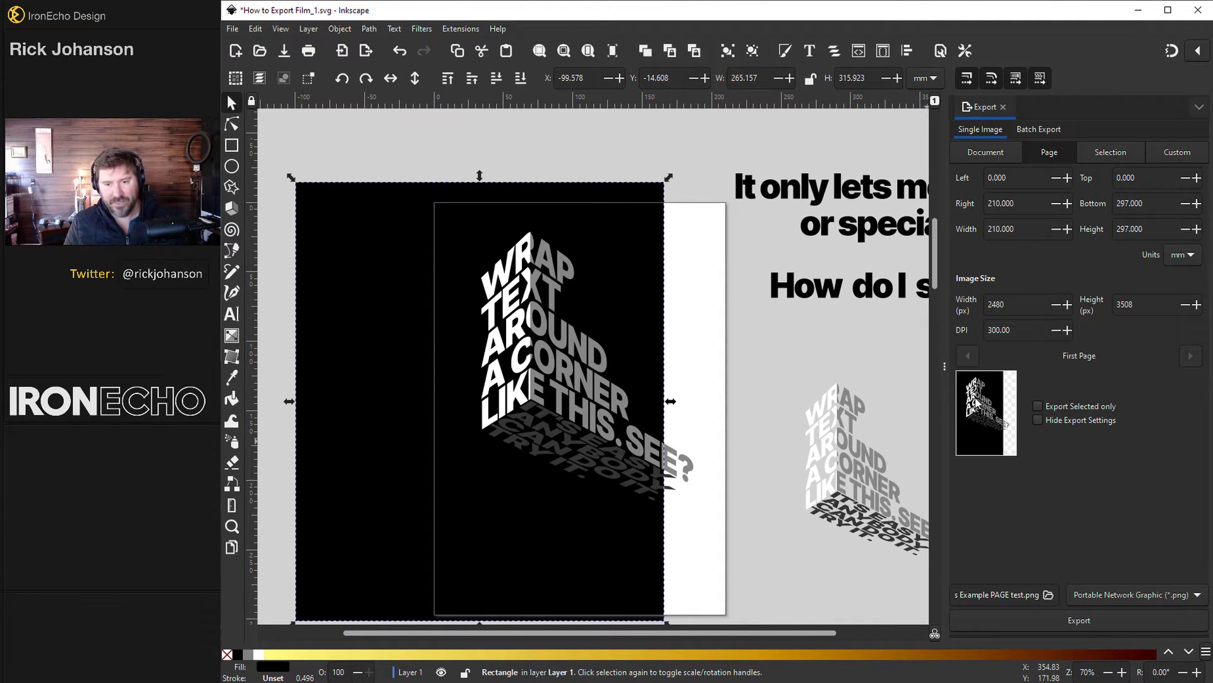
pyautogui.click(773, 366)
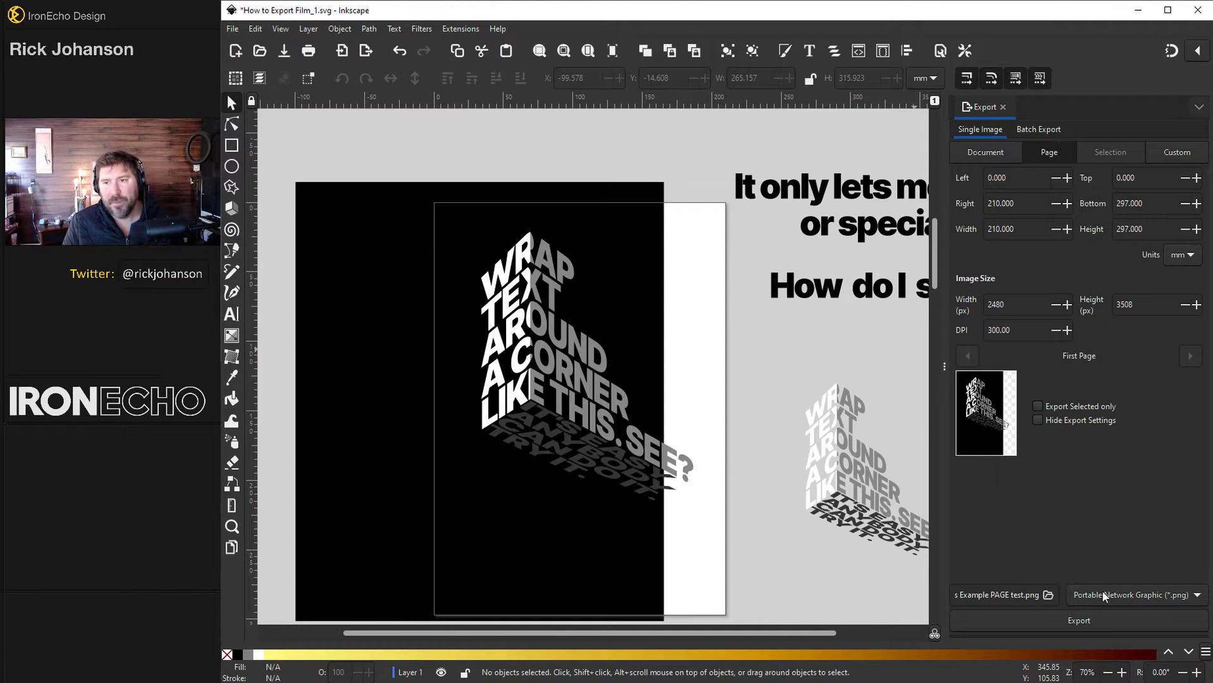
pyautogui.click(1139, 592)
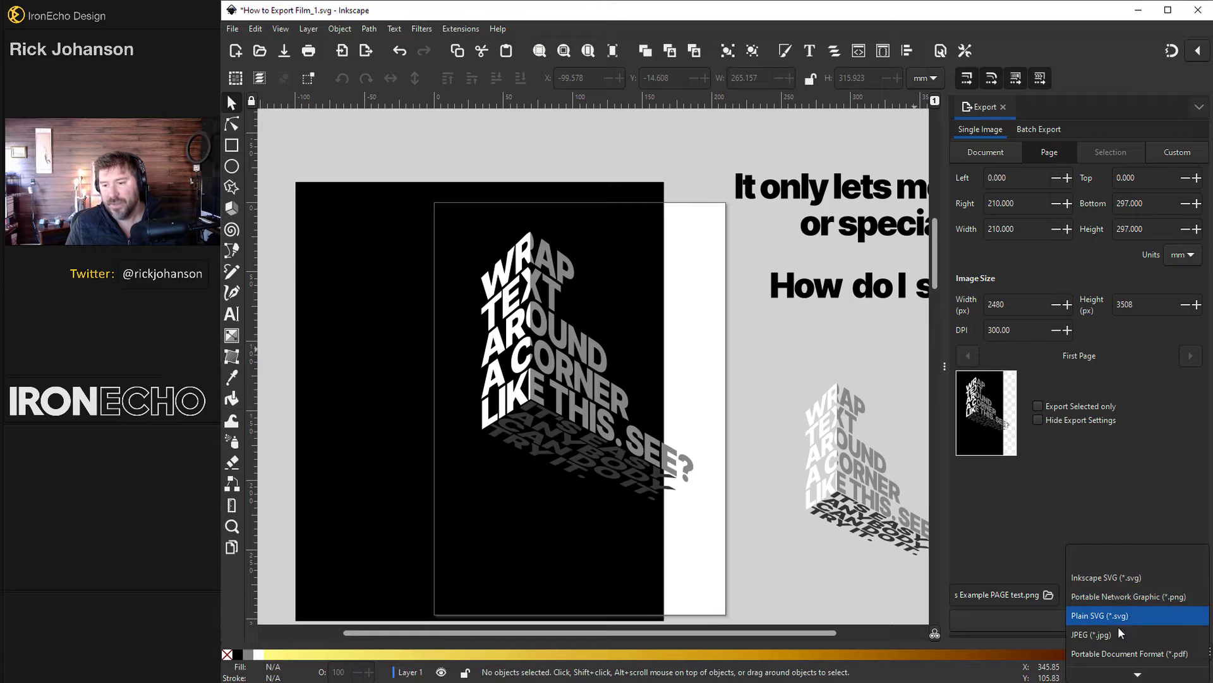
pyautogui.scroll(-1, 1149, 635)
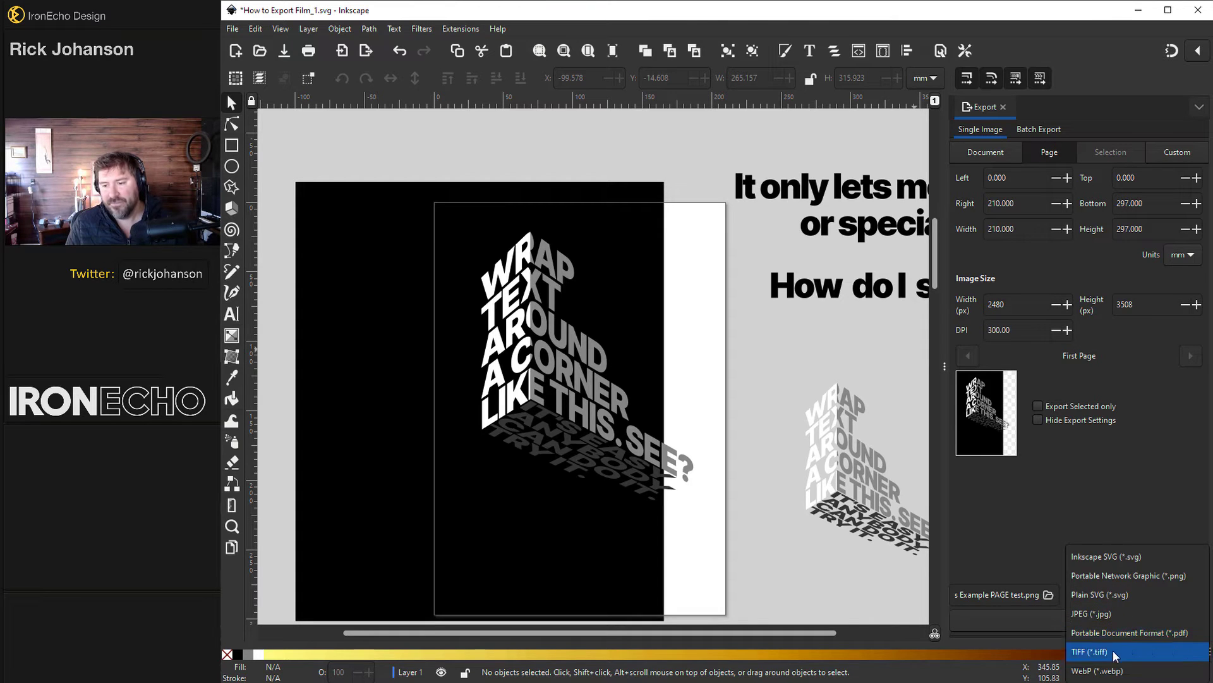
pyautogui.click(1166, 575)
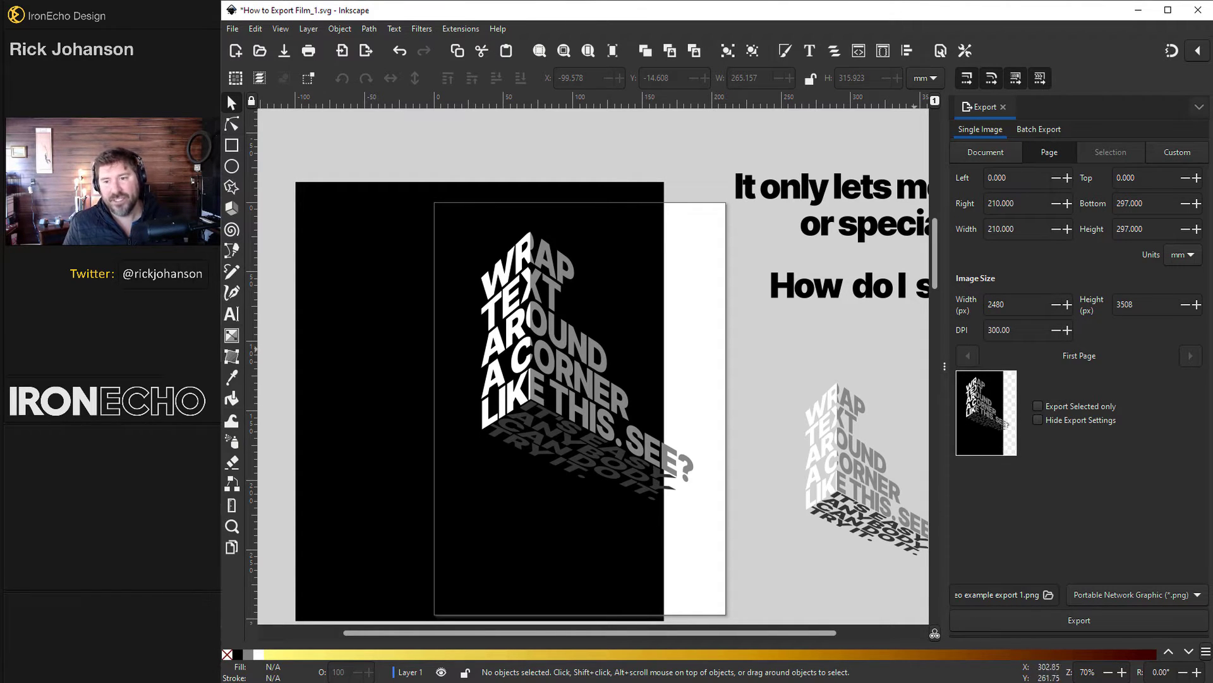
pyautogui.moveTo(1024, 329); pyautogui.dragTo(969, 330)
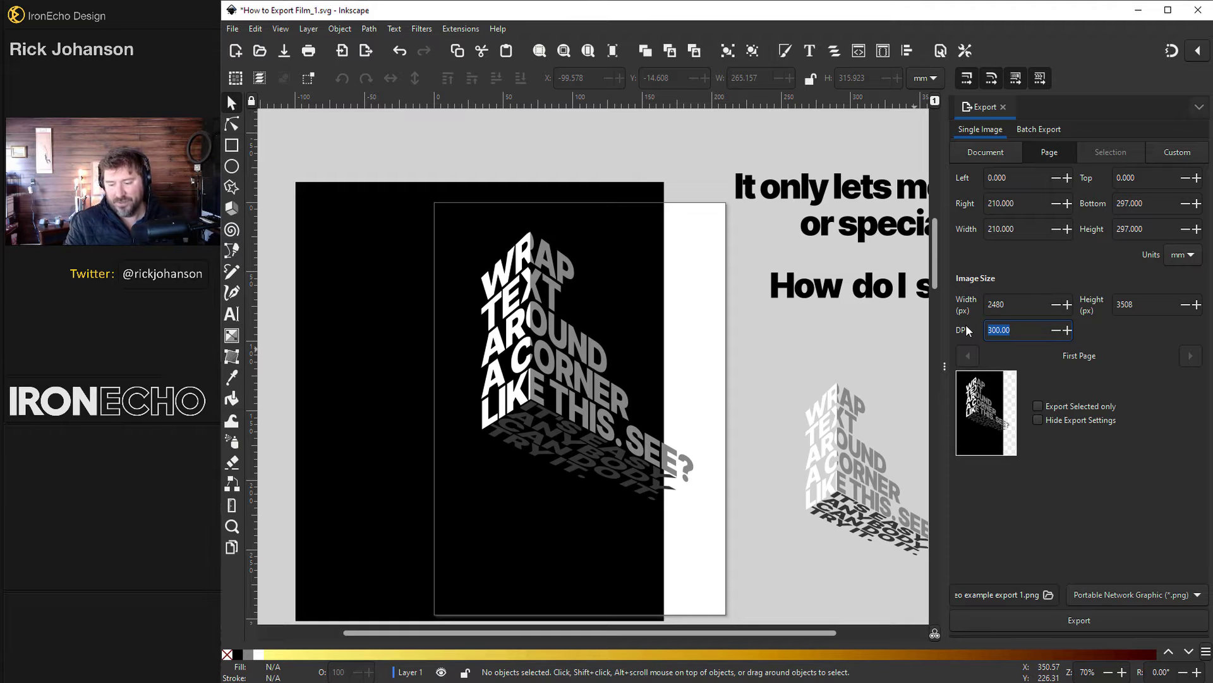
pyautogui.write('96')
pyautogui.press('Return')
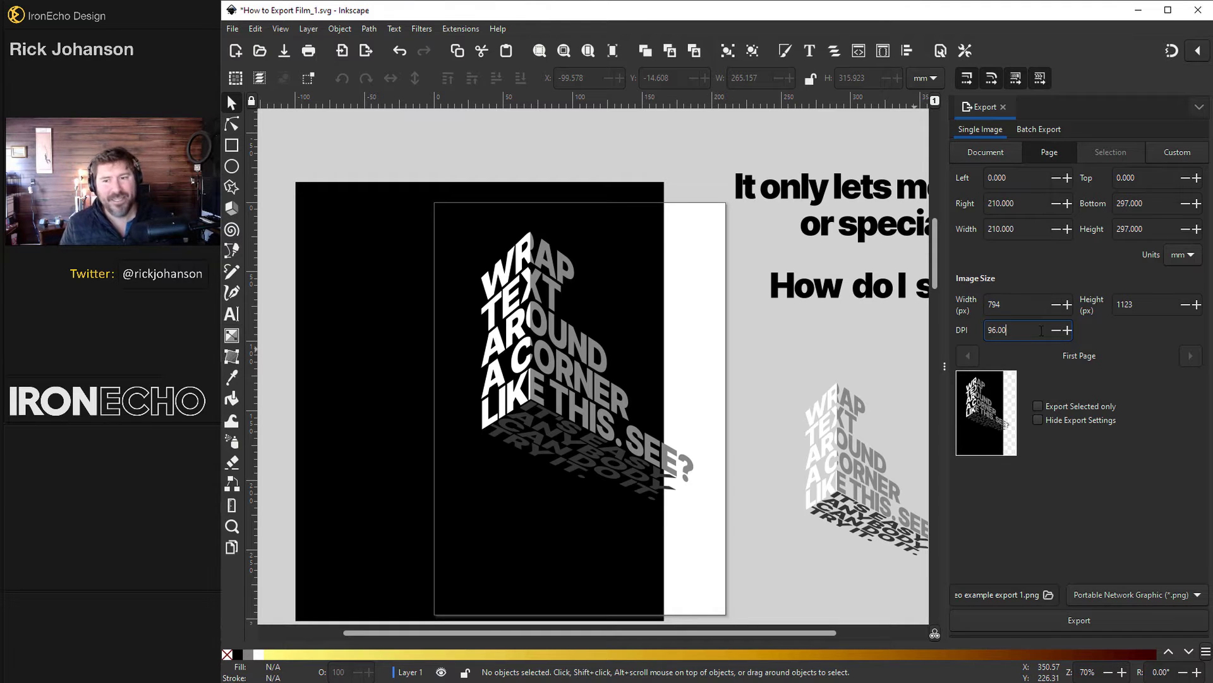
pyautogui.moveTo(1024, 329); pyautogui.dragTo(979, 331)
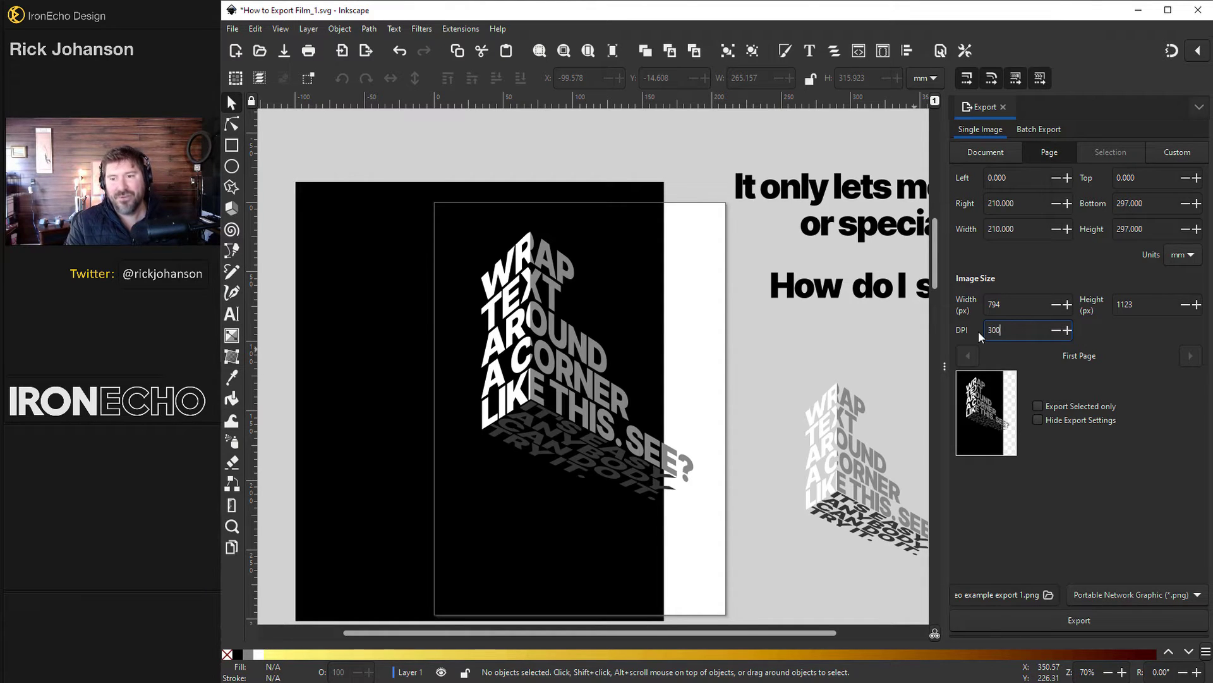
pyautogui.press('Return')
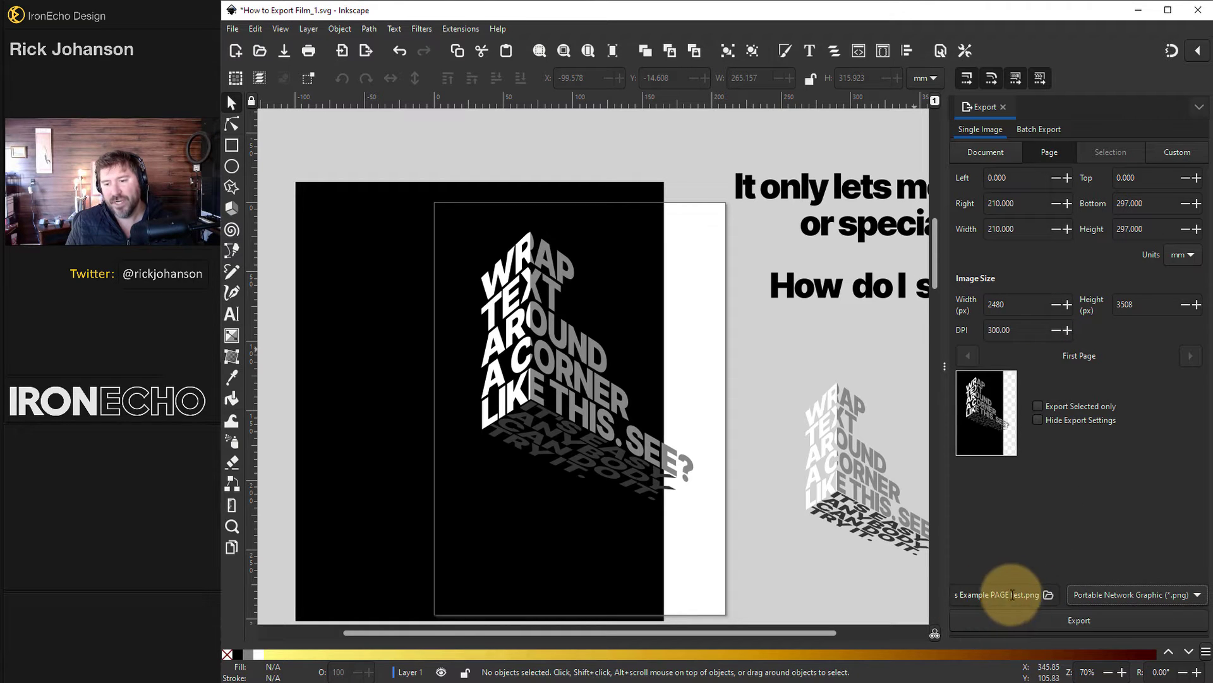
# Step: Save the page export as 'video example export 1' in PNG format in the Export to PNG folder
pyautogui.click(1046, 594)
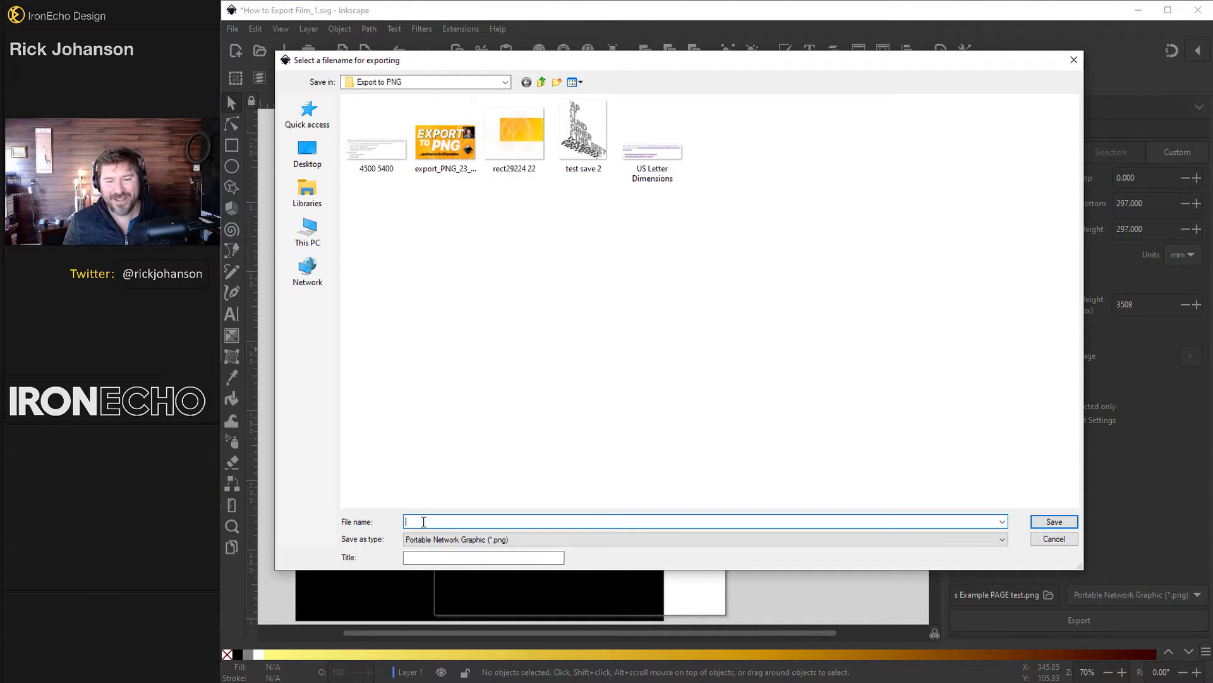
pyautogui.write('sdgaweg')
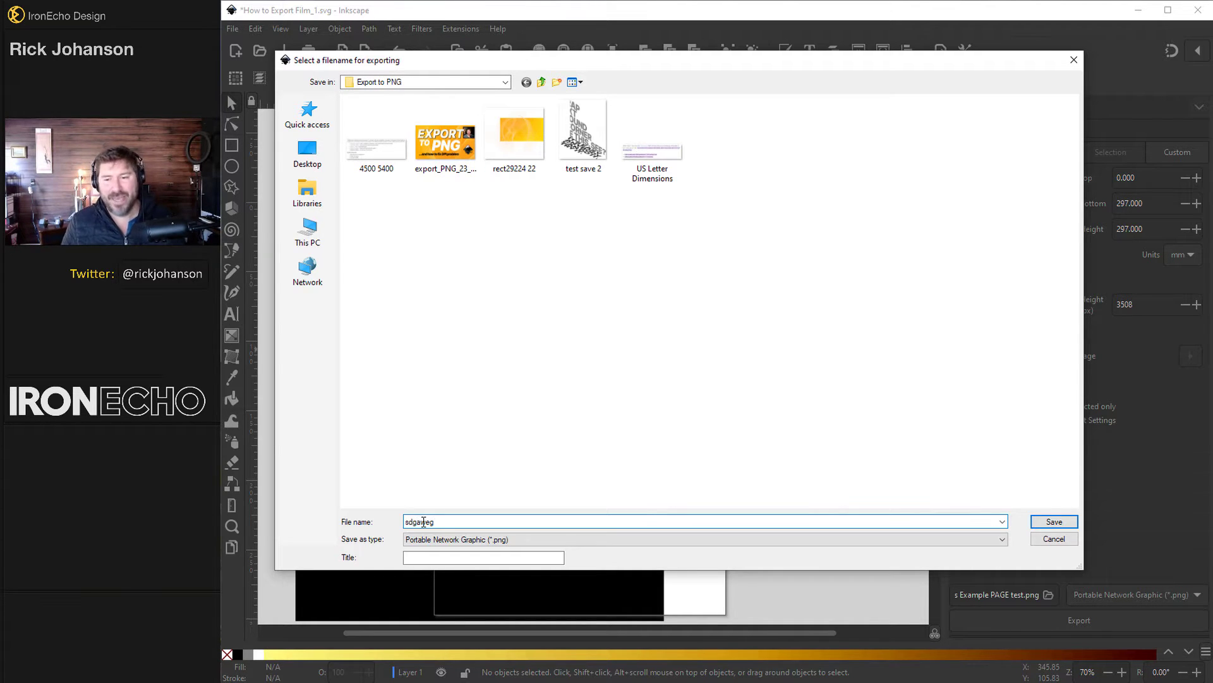
pyautogui.moveTo(446, 521); pyautogui.dragTo(393, 522)
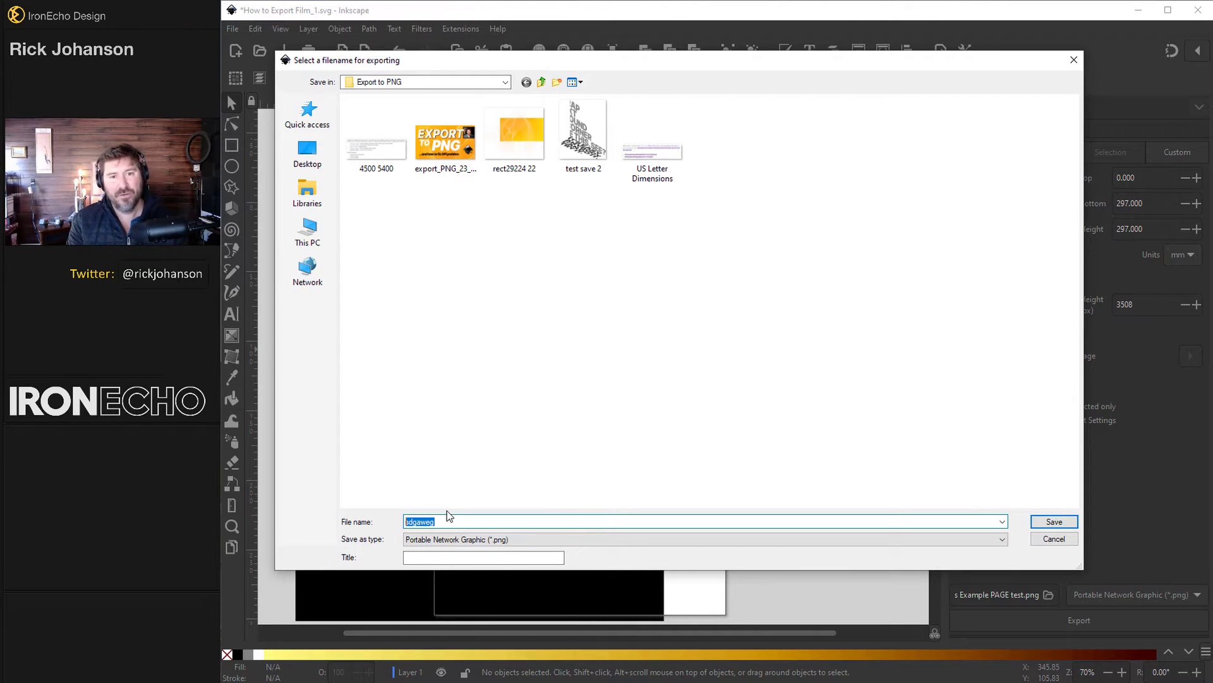
pyautogui.write('video ex')
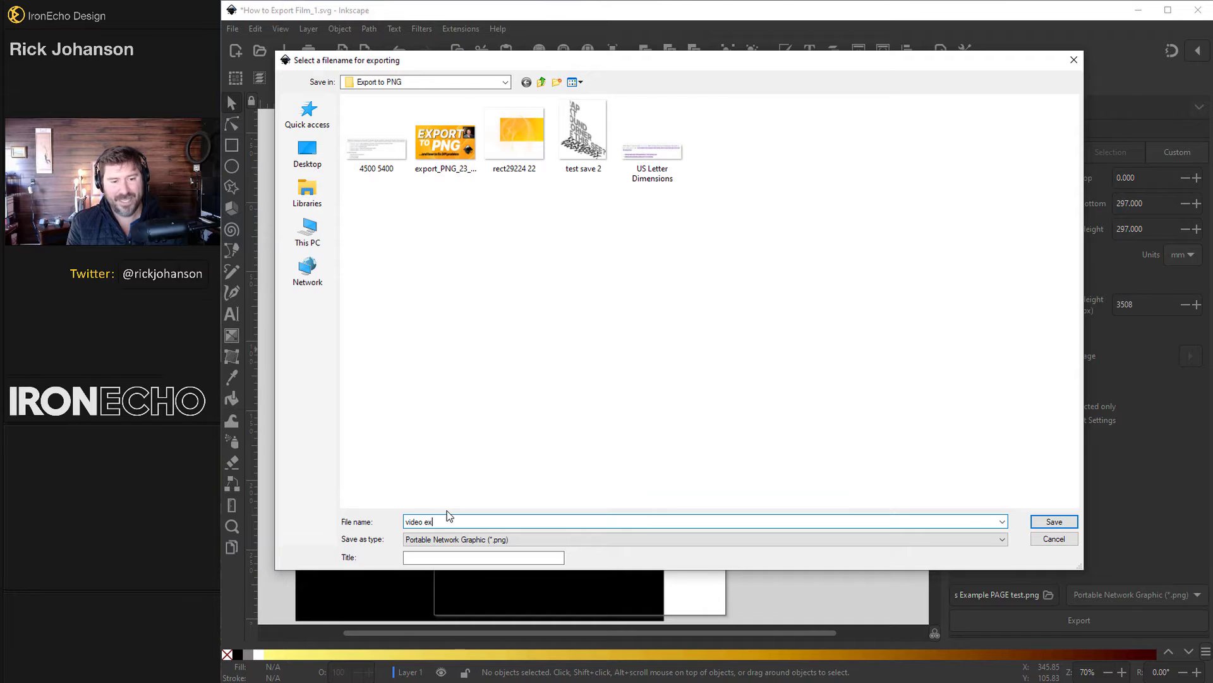
pyautogui.write('ample export 1')
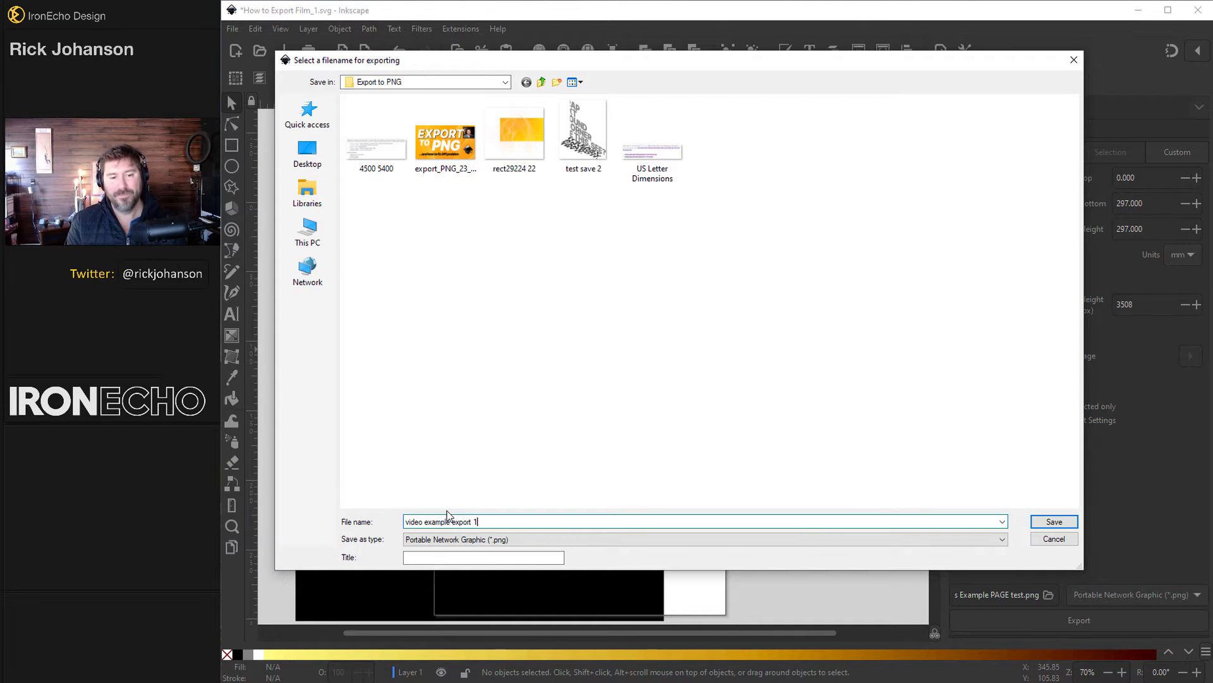
pyautogui.click(382, 539)
pyautogui.click(1018, 510)
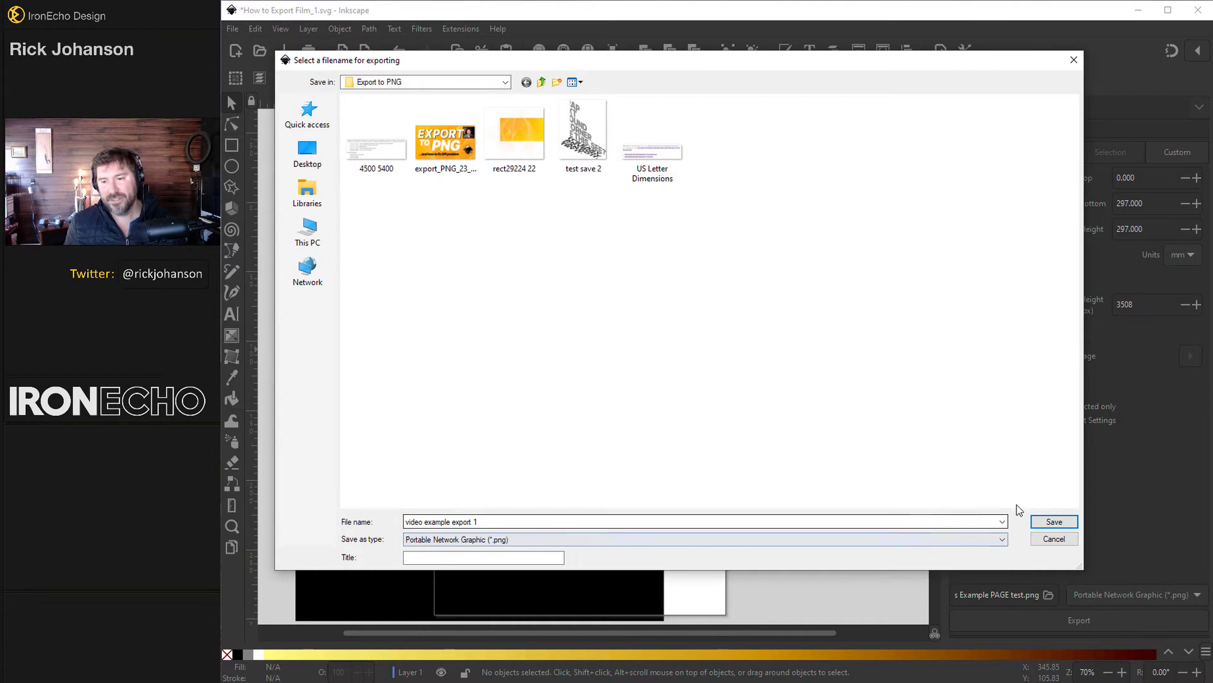
pyautogui.click(1054, 522)
pyautogui.moveTo(325, 282); pyautogui.dragTo(423, 130)
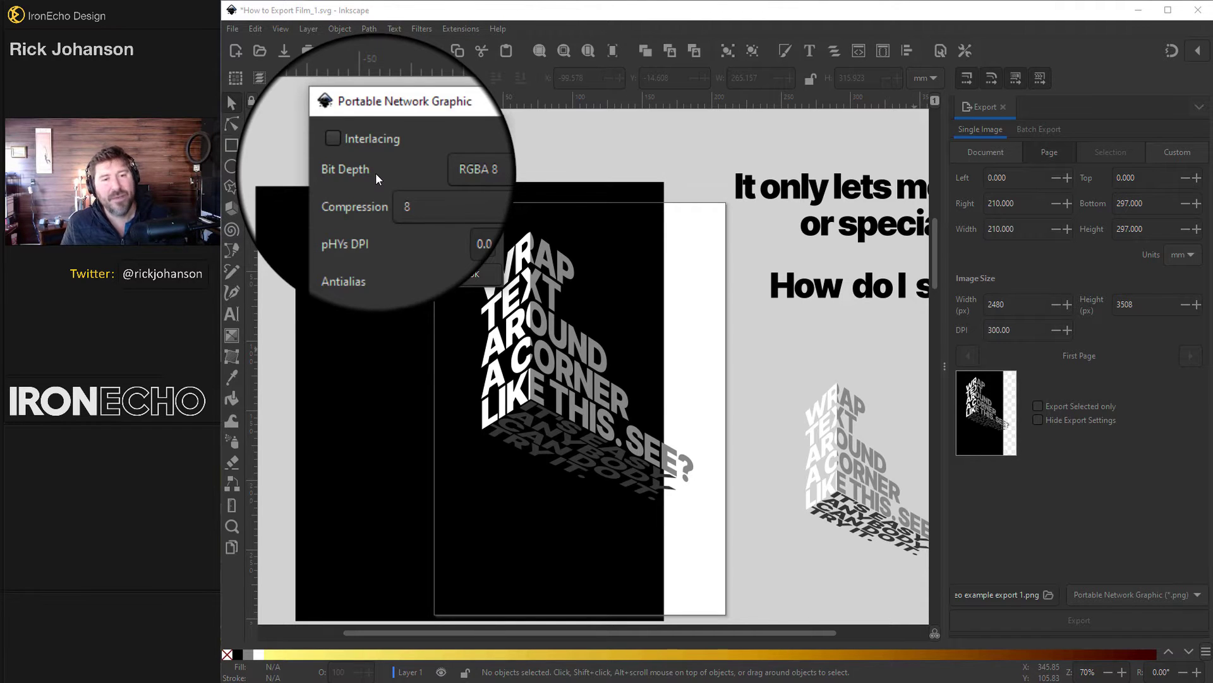
# Step: Export the page with RGBA 8 bit depth, compression 8 and pHYs DPI 0.0
pyautogui.click(453, 173)
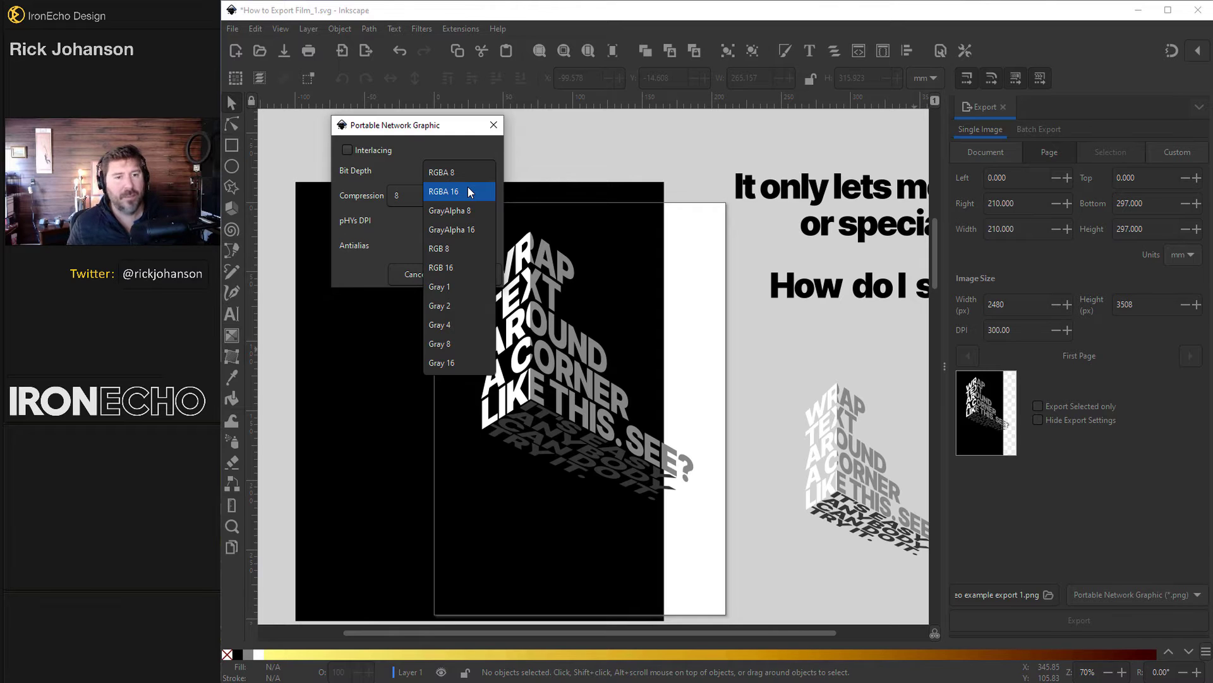
pyautogui.click(443, 174)
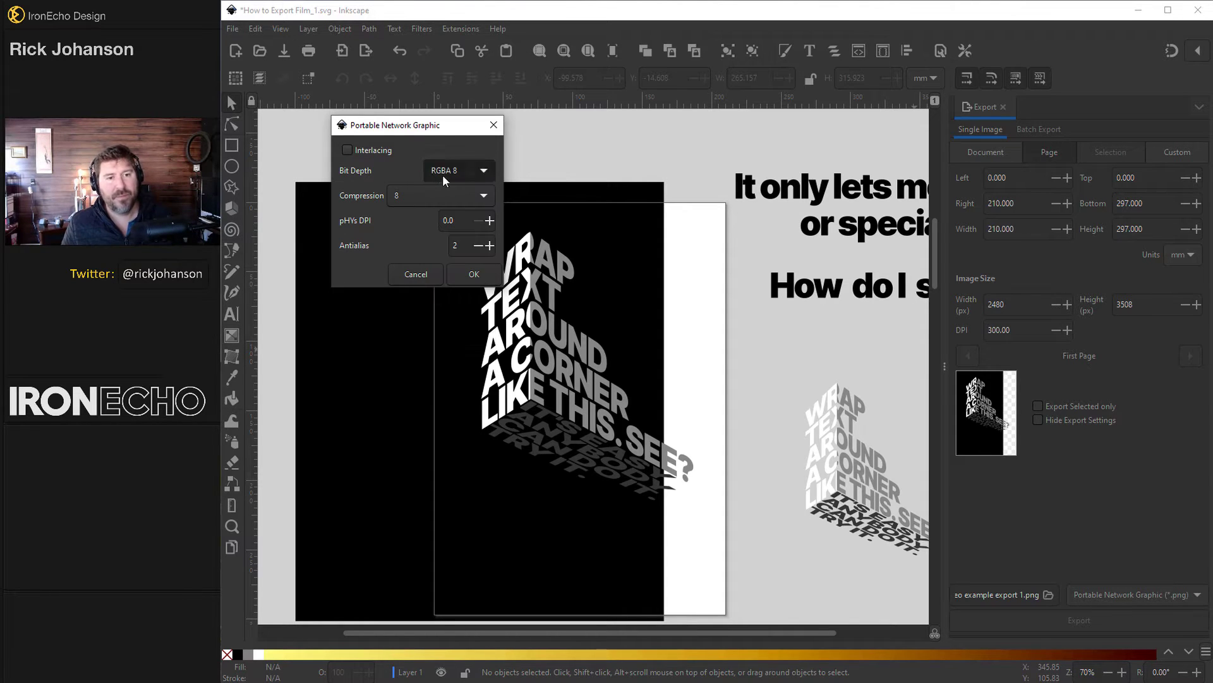
pyautogui.click(419, 195)
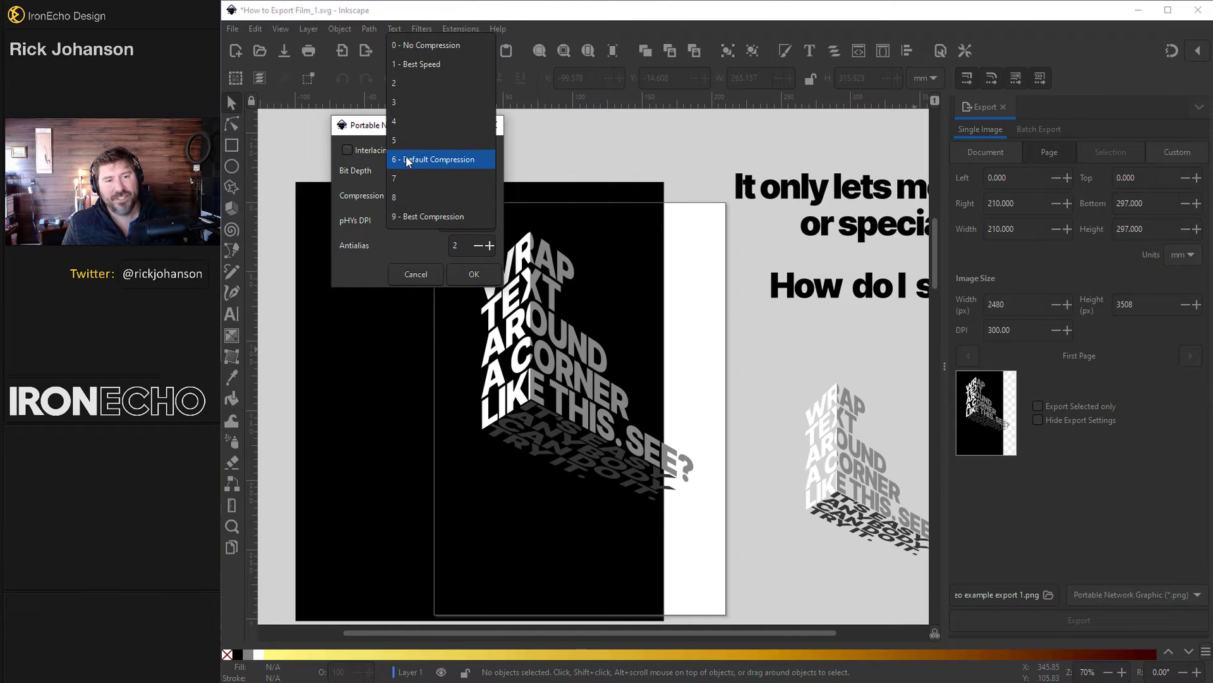
pyautogui.click(426, 196)
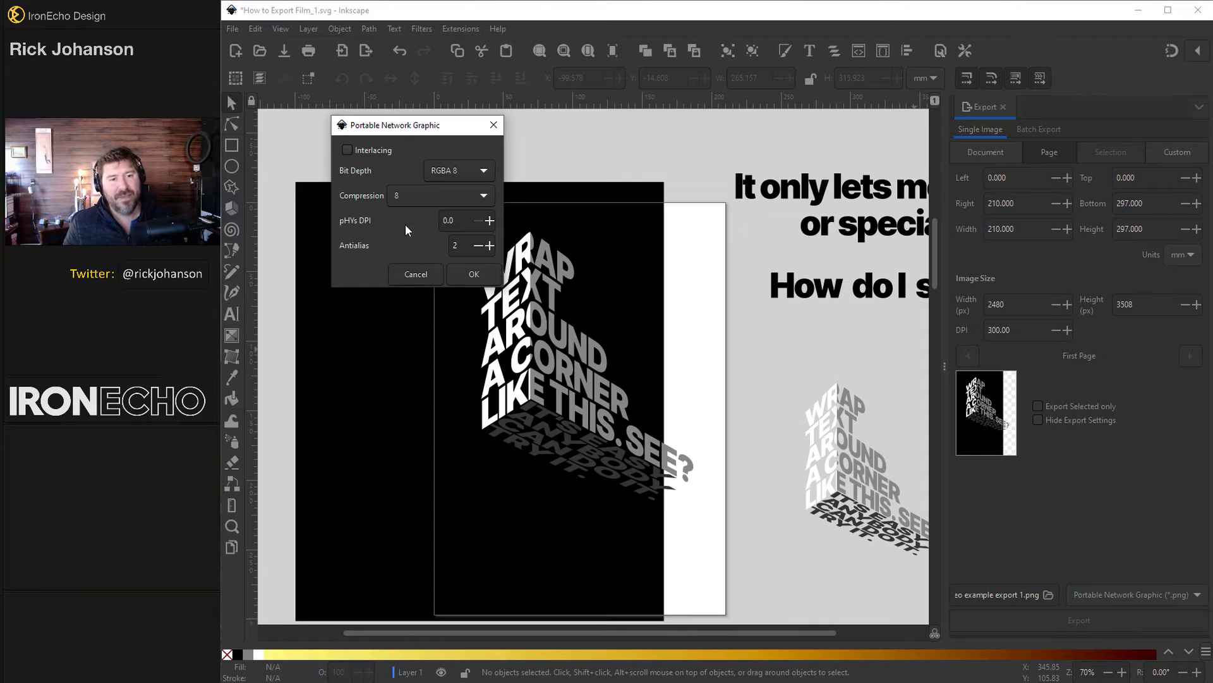
pyautogui.moveTo(461, 224); pyautogui.dragTo(436, 225)
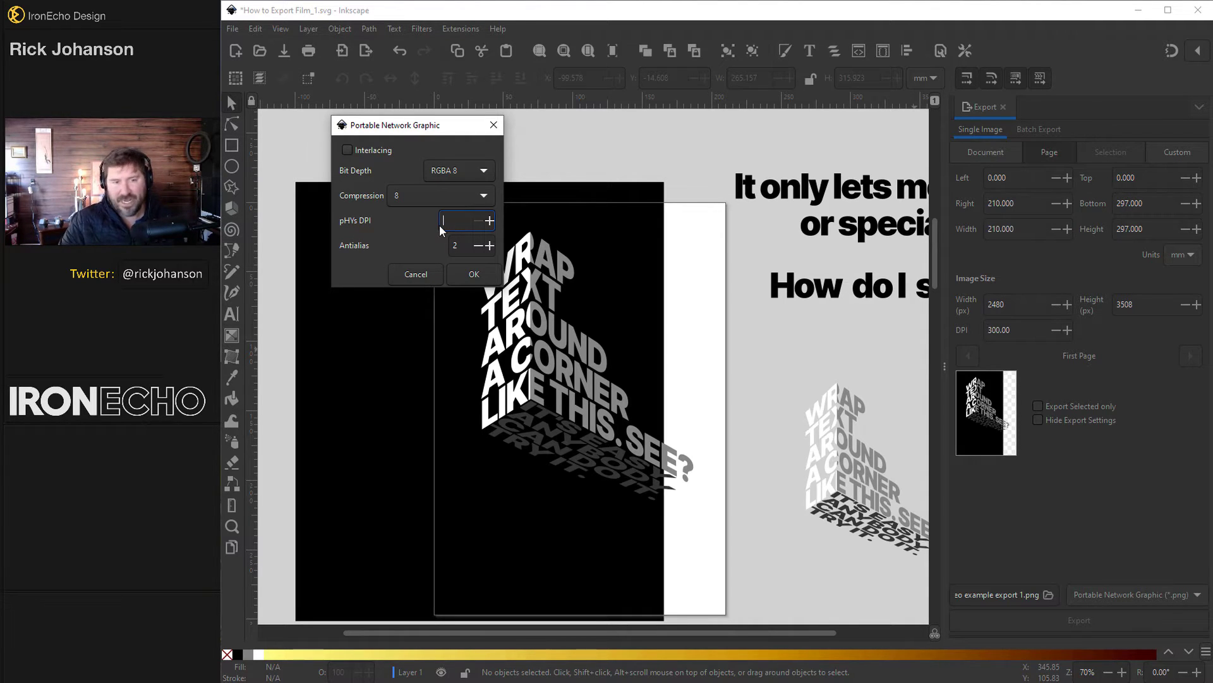
pyautogui.write('0')
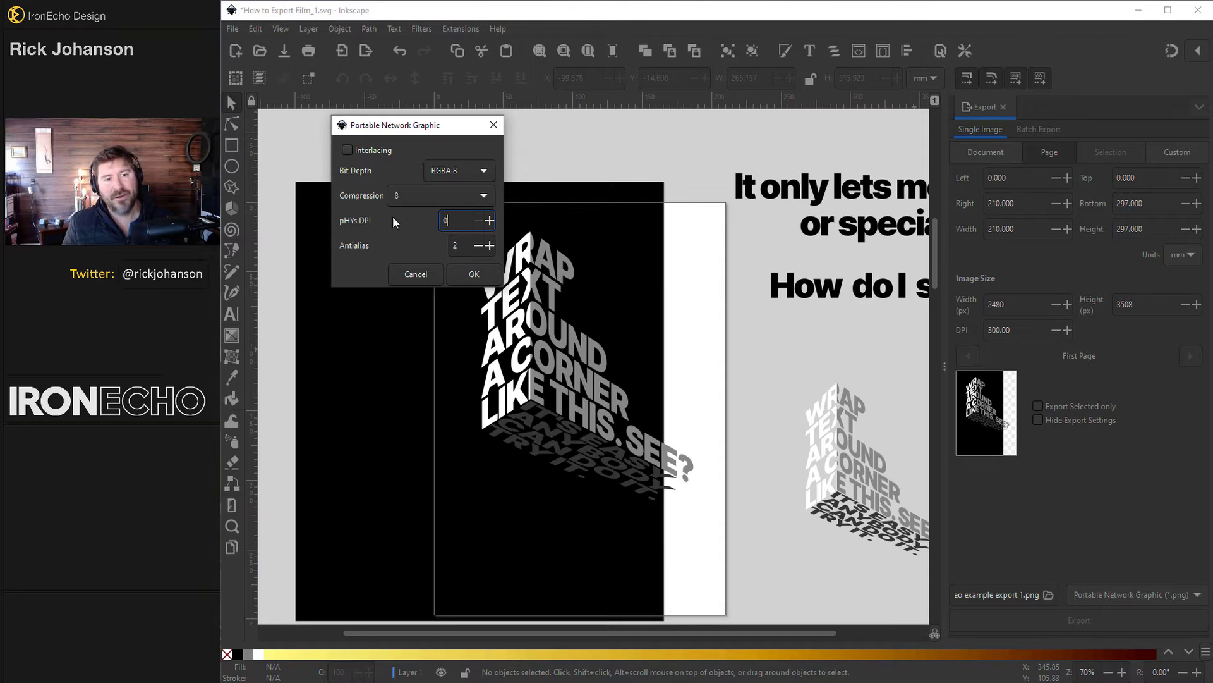
pyautogui.write('.0')
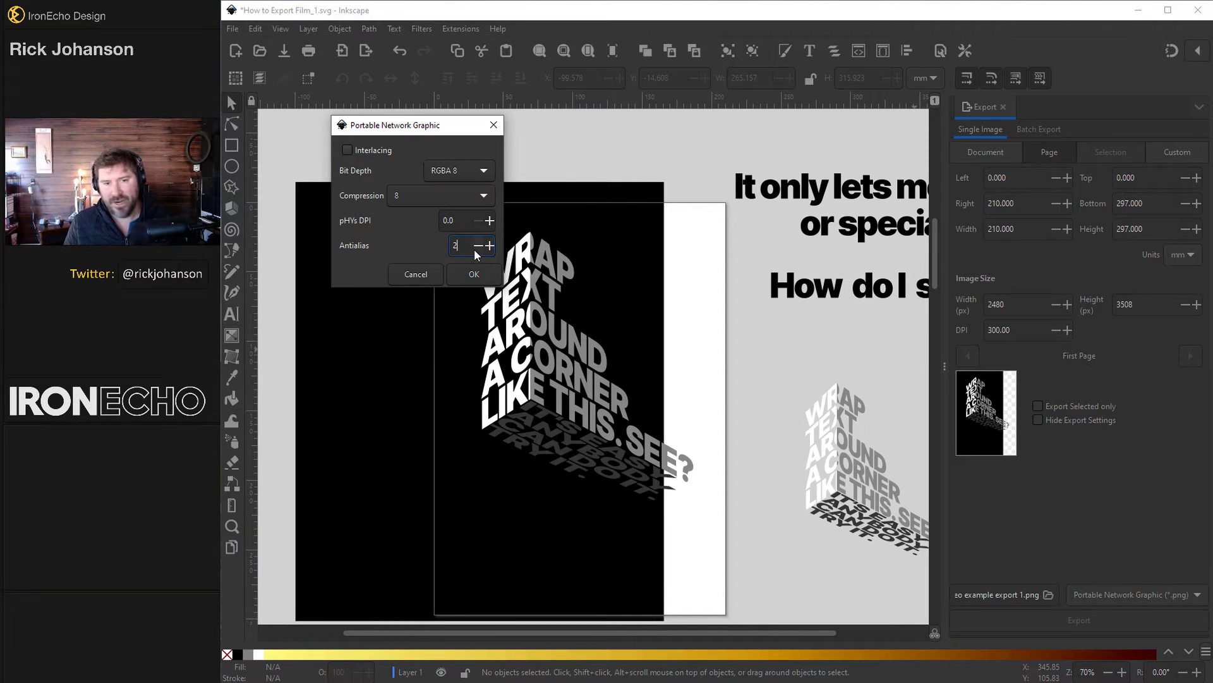
pyautogui.click(480, 275)
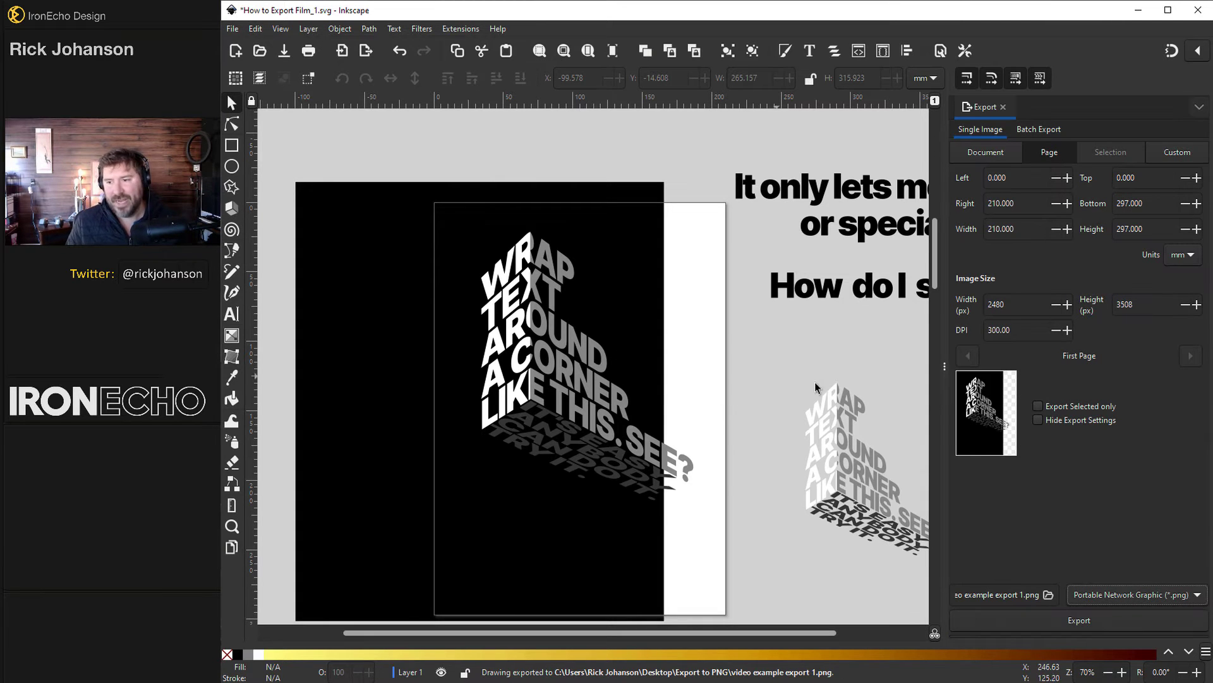
pyautogui.hotkey('alt', 'Tab')
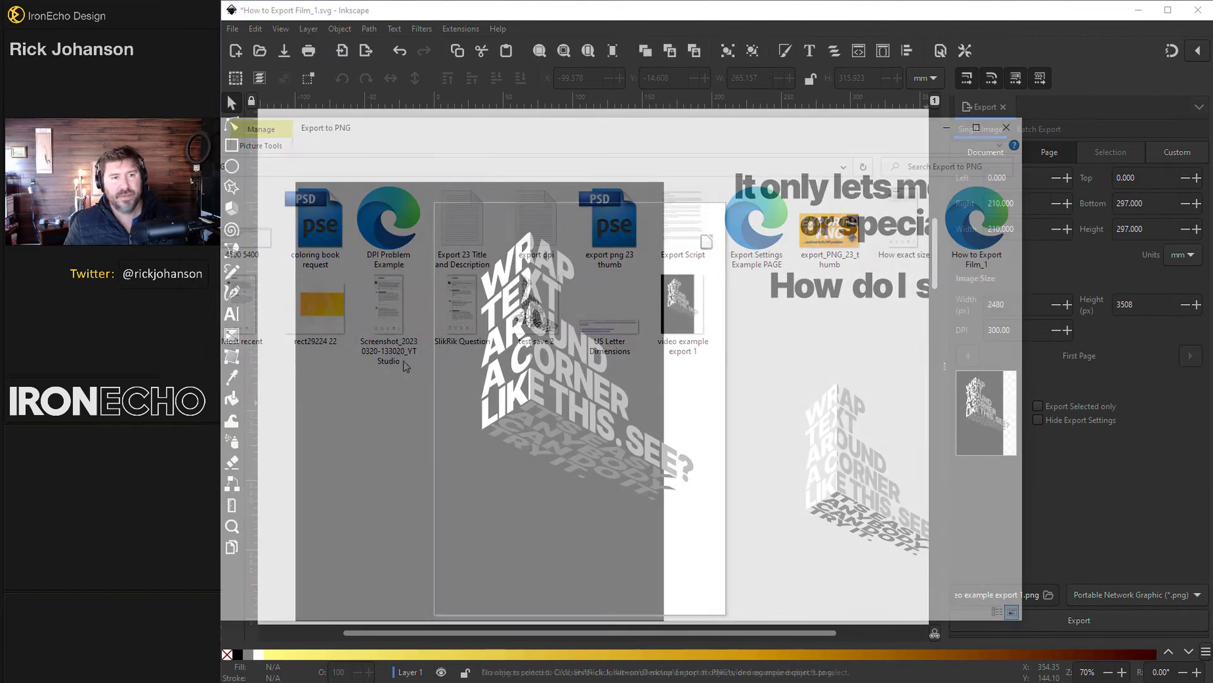
pyautogui.doubleClick(699, 305)
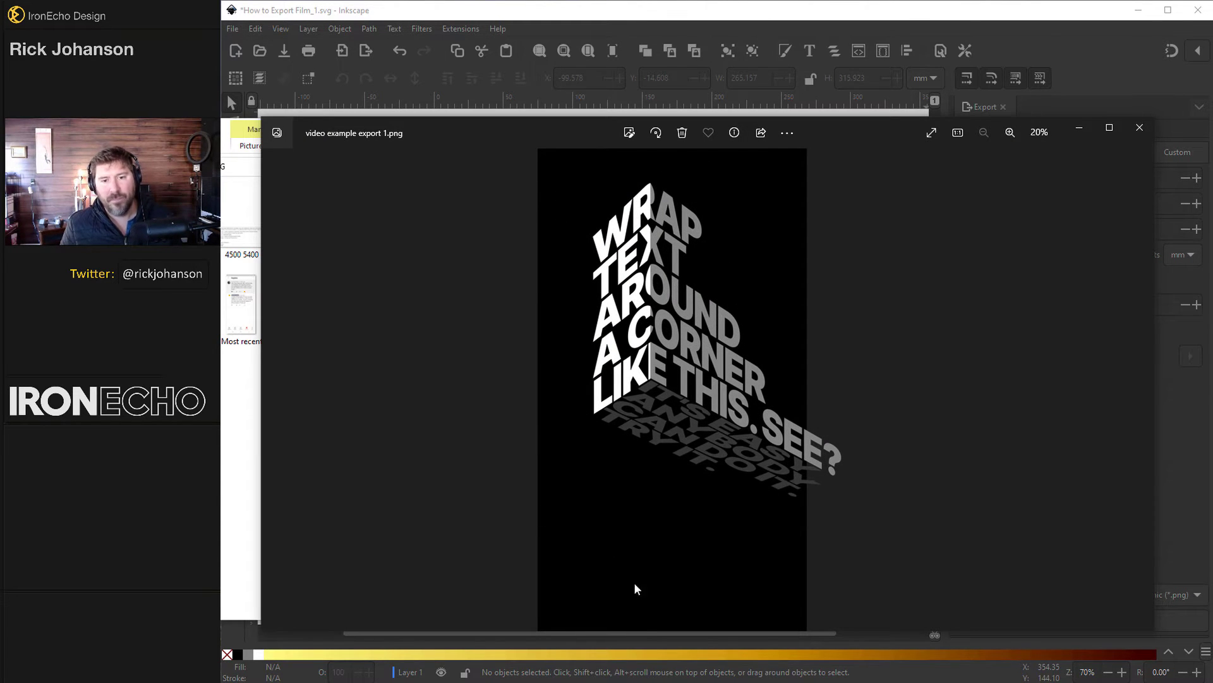
pyautogui.scroll(4, 829, 451)
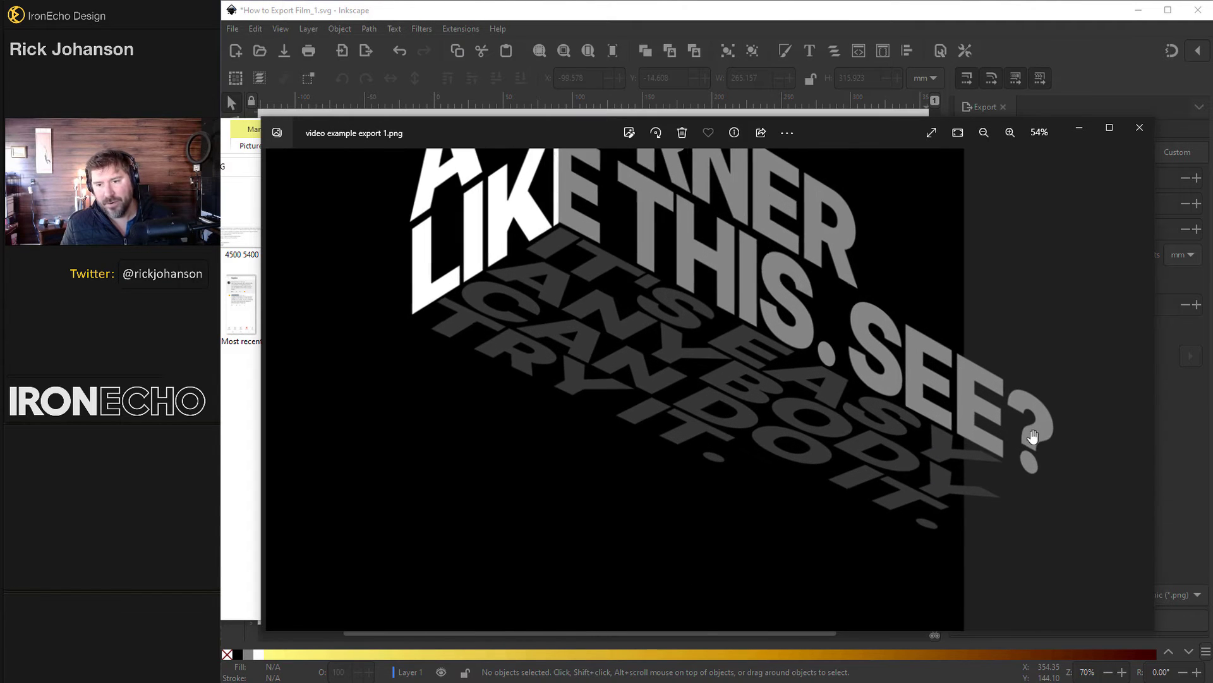
pyautogui.moveTo(896, 365); pyautogui.dragTo(896, 321)
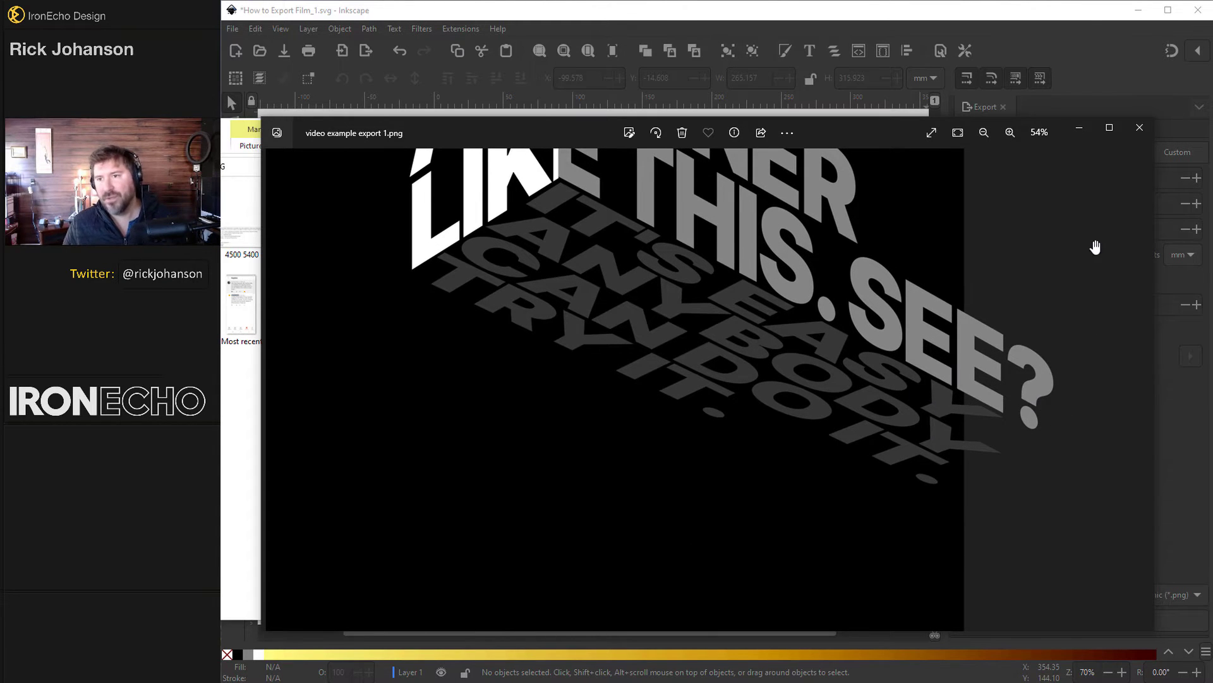
pyautogui.click(1139, 127)
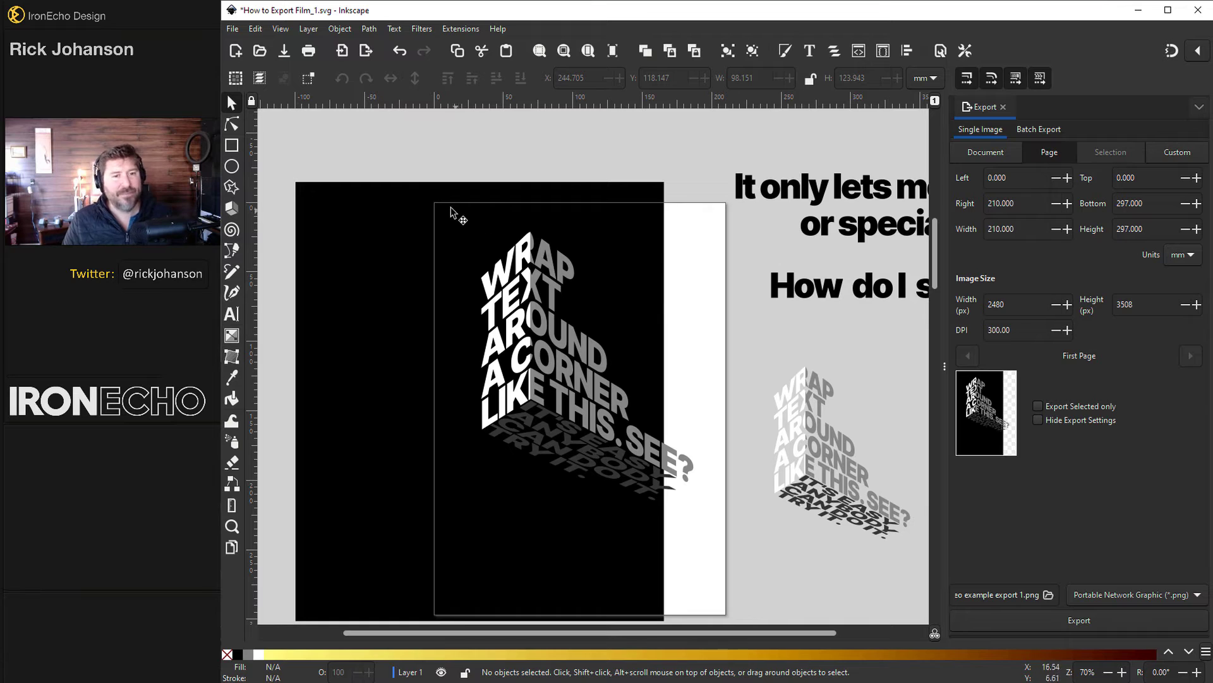
# Step: Select the grey wrapped-text design and limit the PNG export area to the selection
pyautogui.click(812, 436)
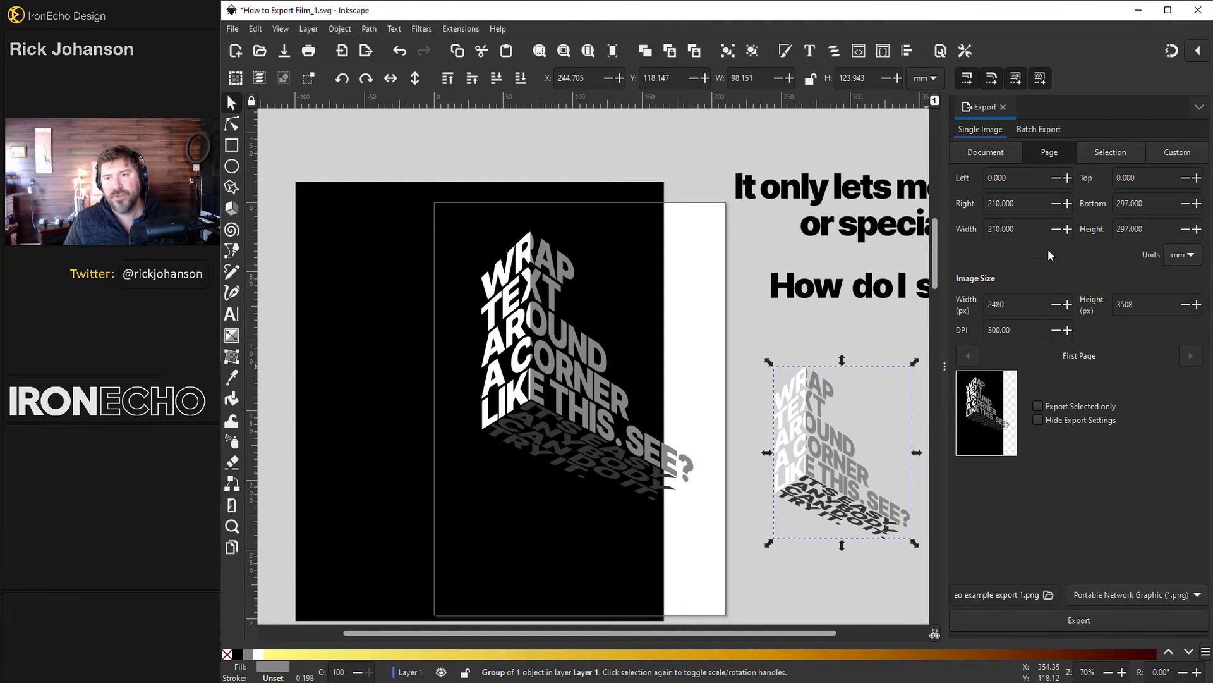
pyautogui.click(1116, 152)
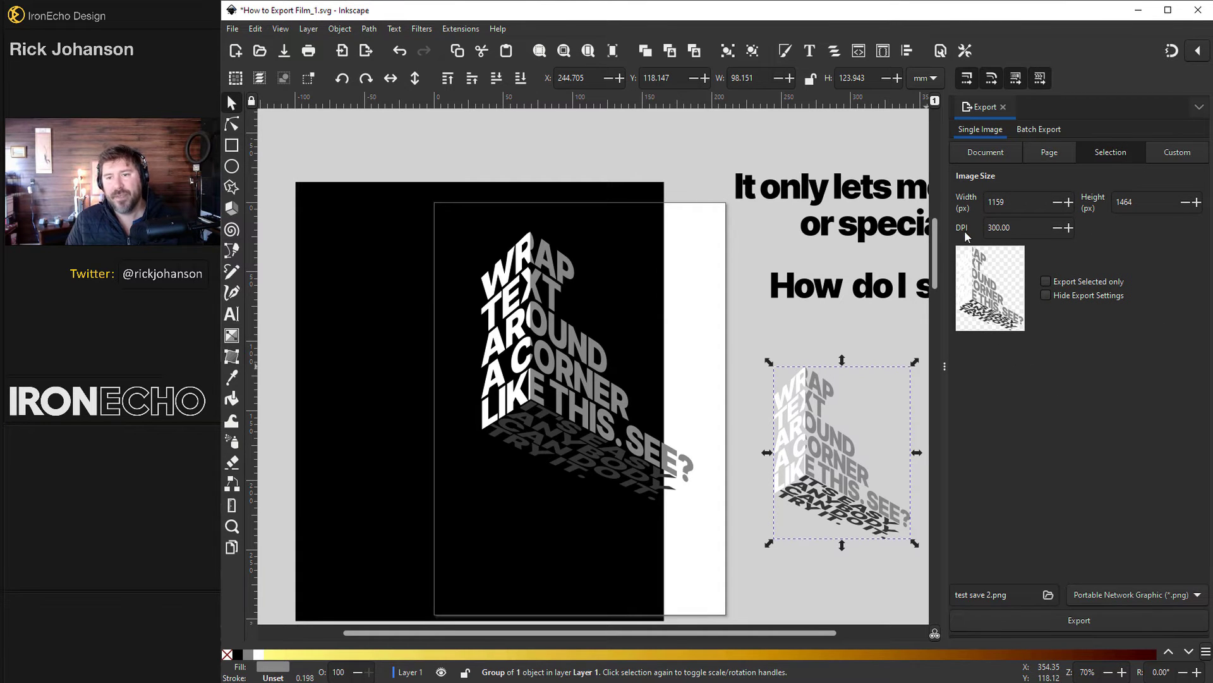
pyautogui.click(1128, 597)
pyautogui.click(1155, 596)
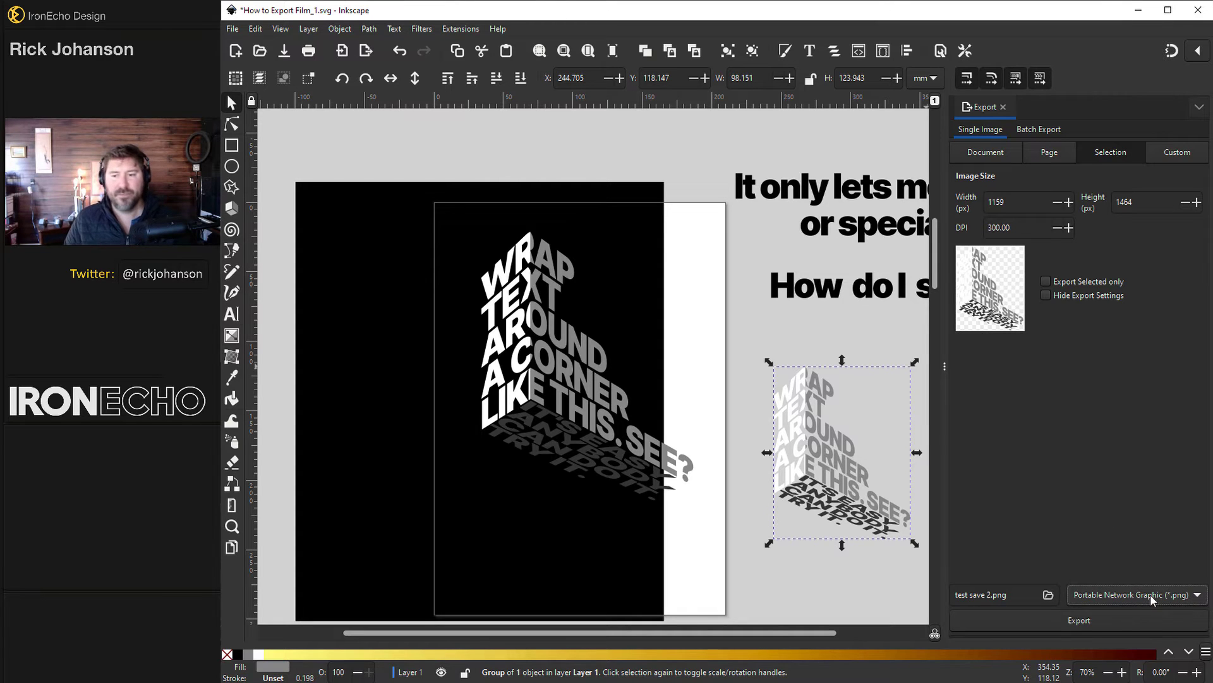
# Step: Export it as 'just the design example export.png' and open the result to check it
pyautogui.click(1048, 594)
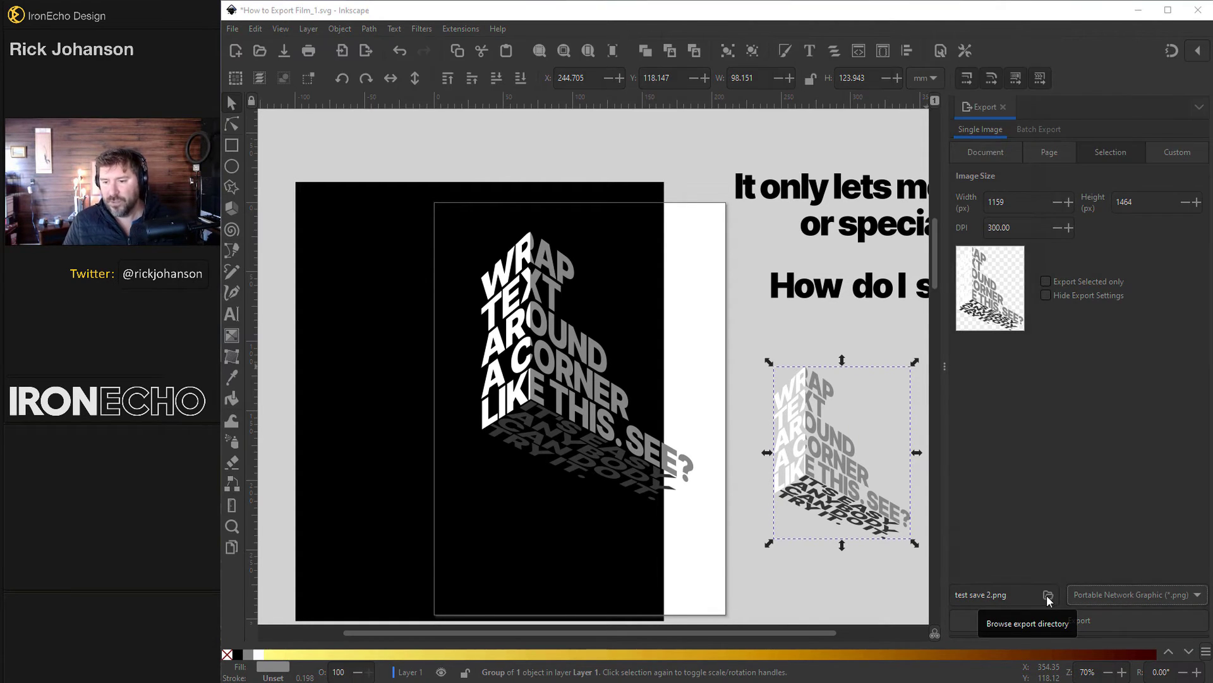
pyautogui.write('just the design example export')
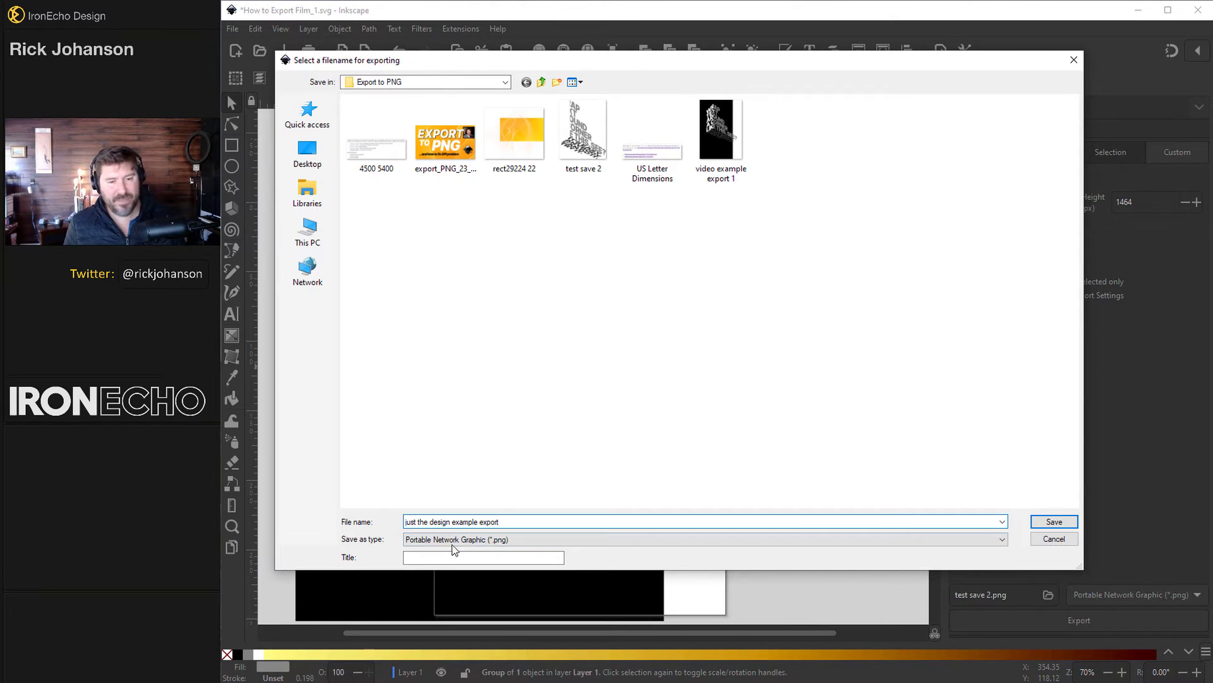
pyautogui.click(1054, 522)
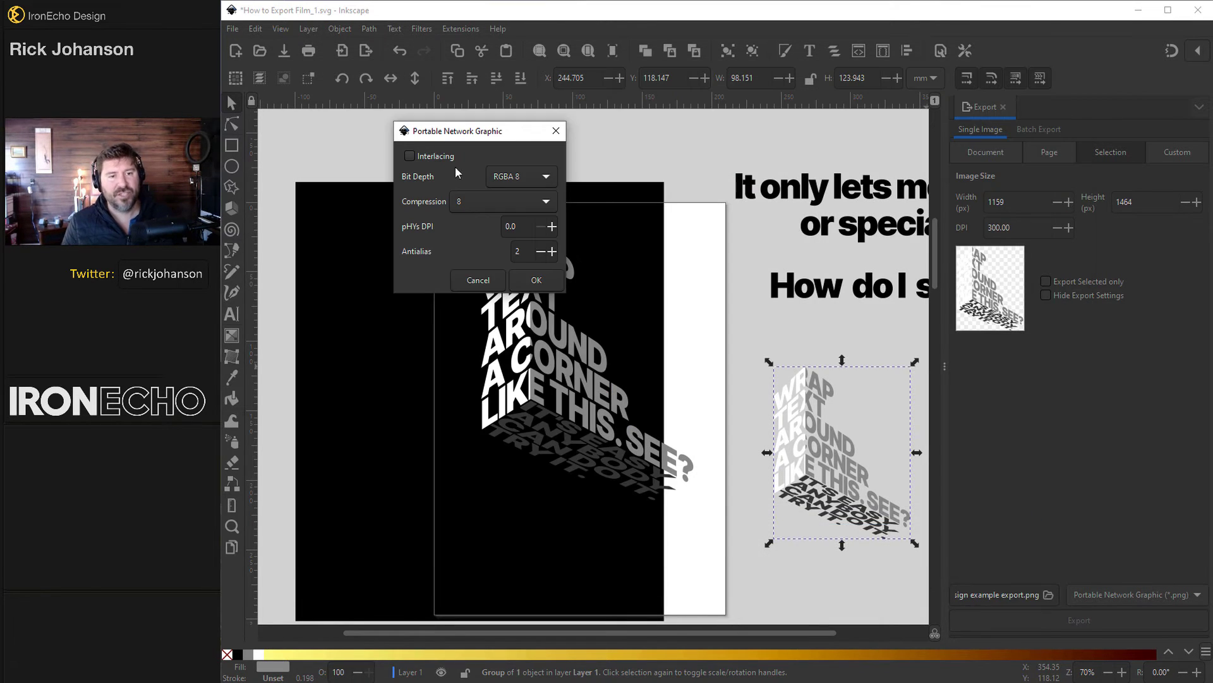
pyautogui.click(534, 282)
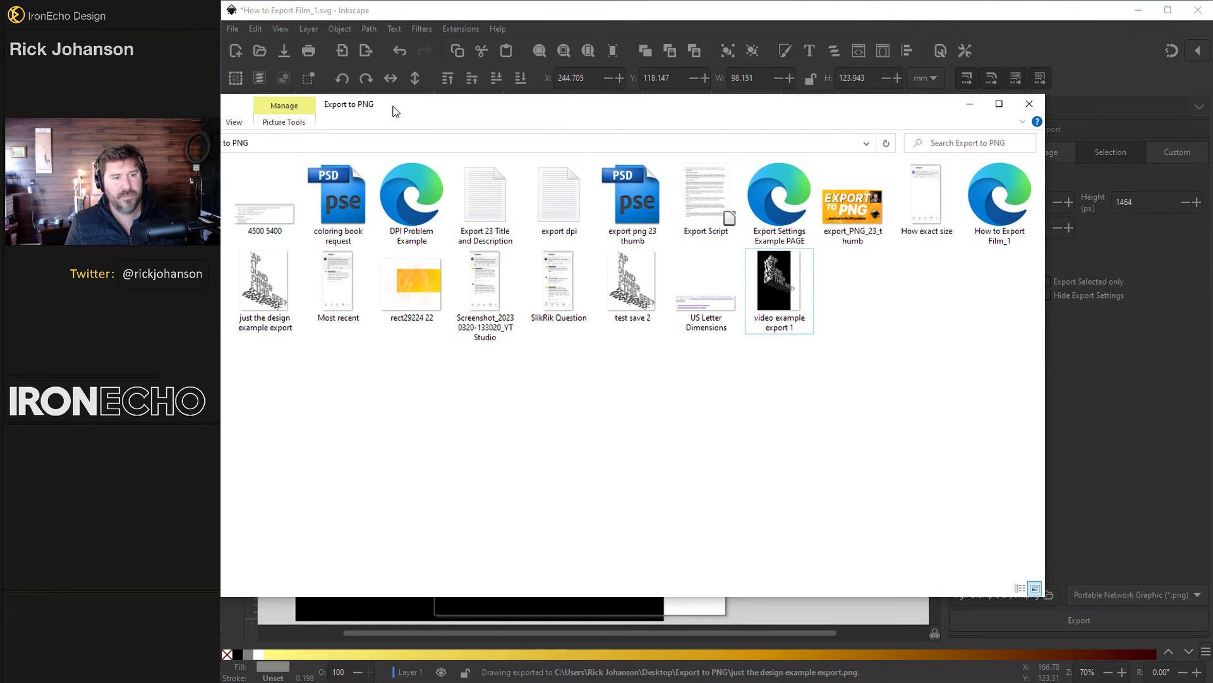
pyautogui.doubleClick(281, 294)
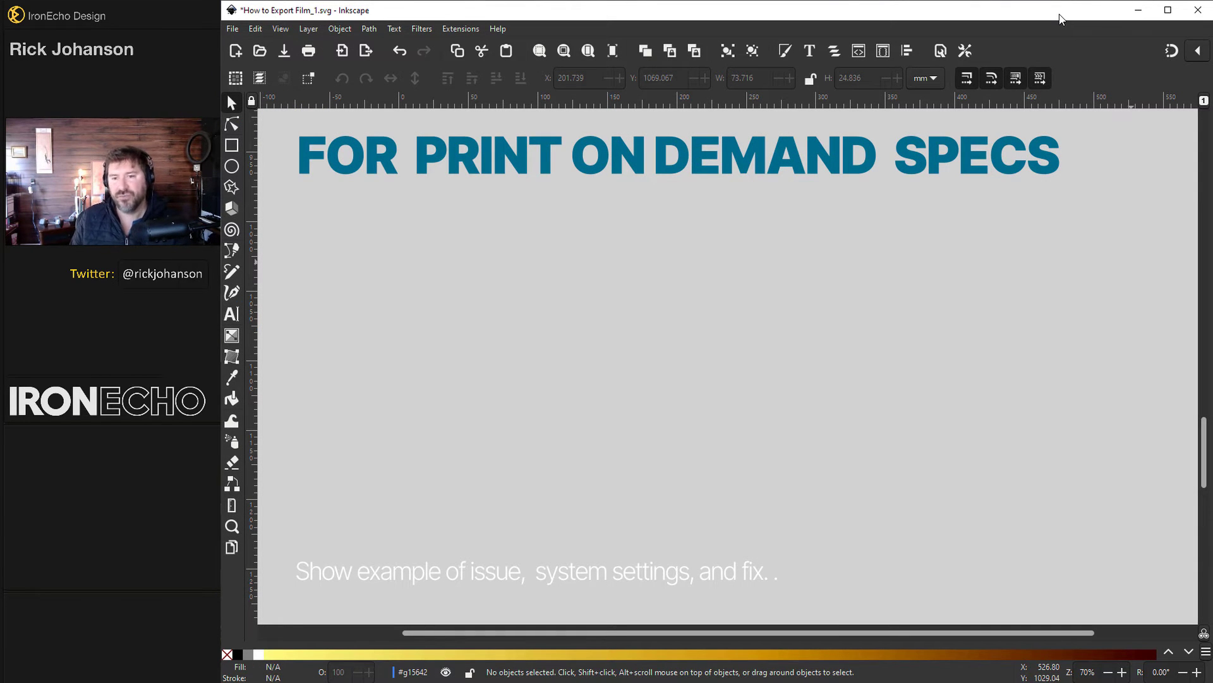
# Step: Bring the 'DPI Problem Example.svg' document with the yellow swirl design into view
pyautogui.moveTo(1212, 192); pyautogui.dragTo(550, 210)
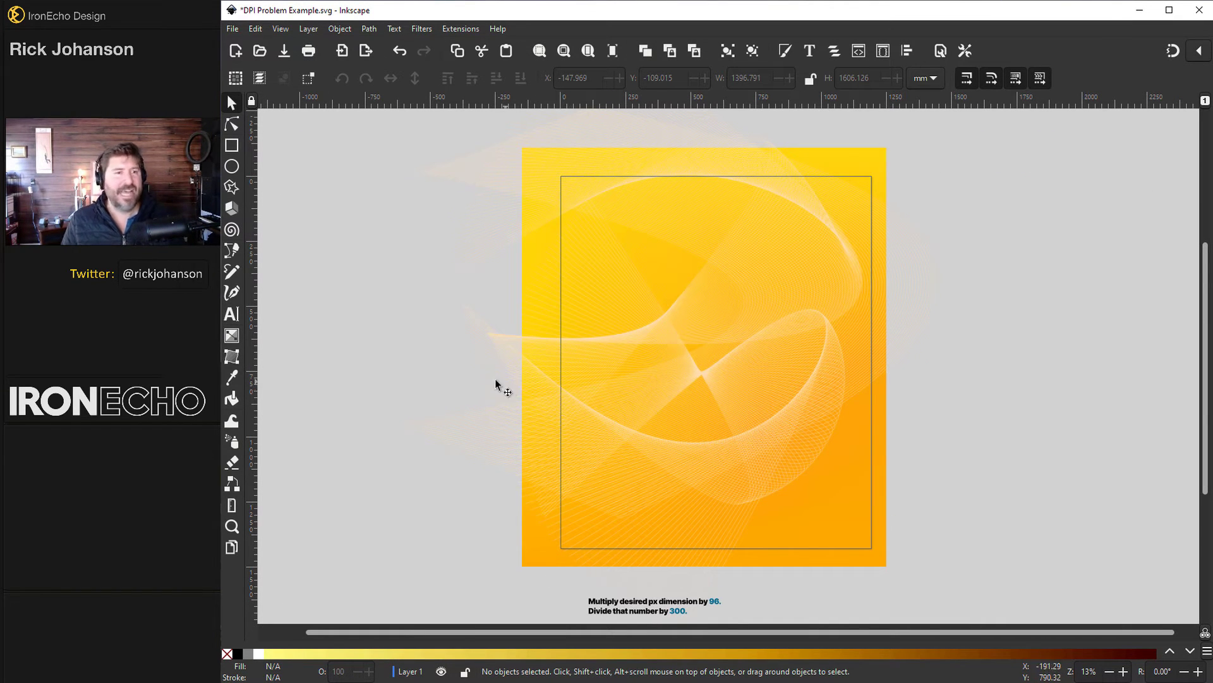
# Step: Set the Page export to 96 DPI so the image comes out at 4500 × 5400 px
pyautogui.click(234, 29)
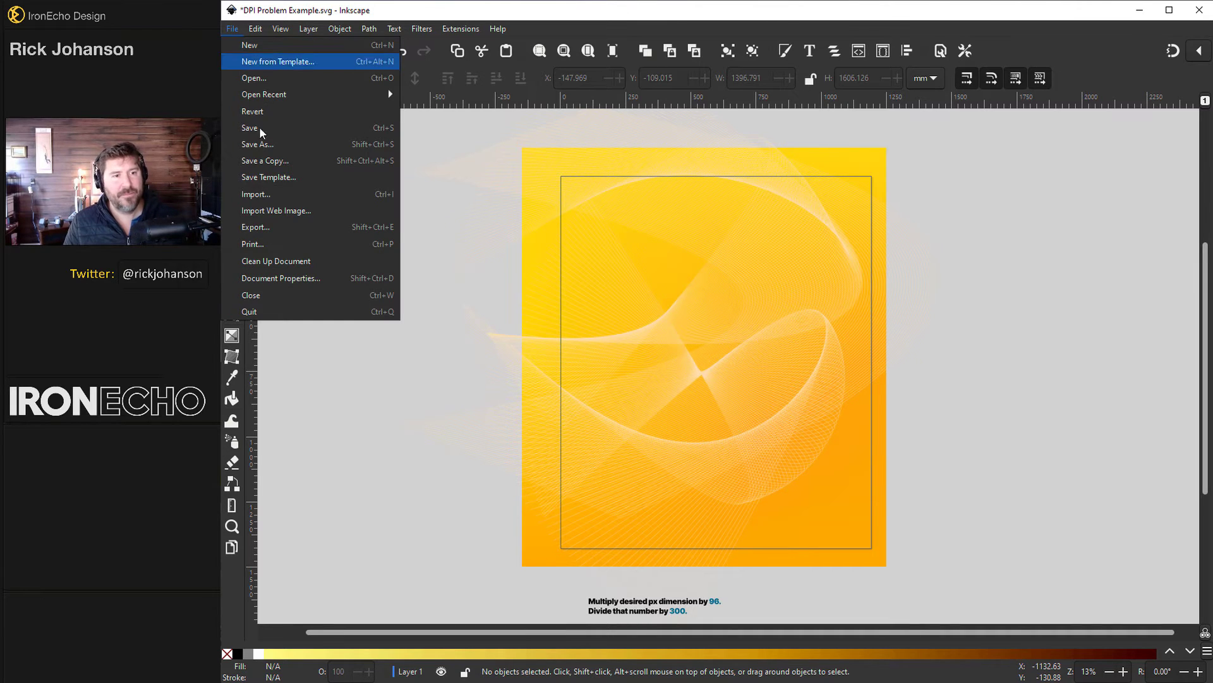
pyautogui.click(260, 229)
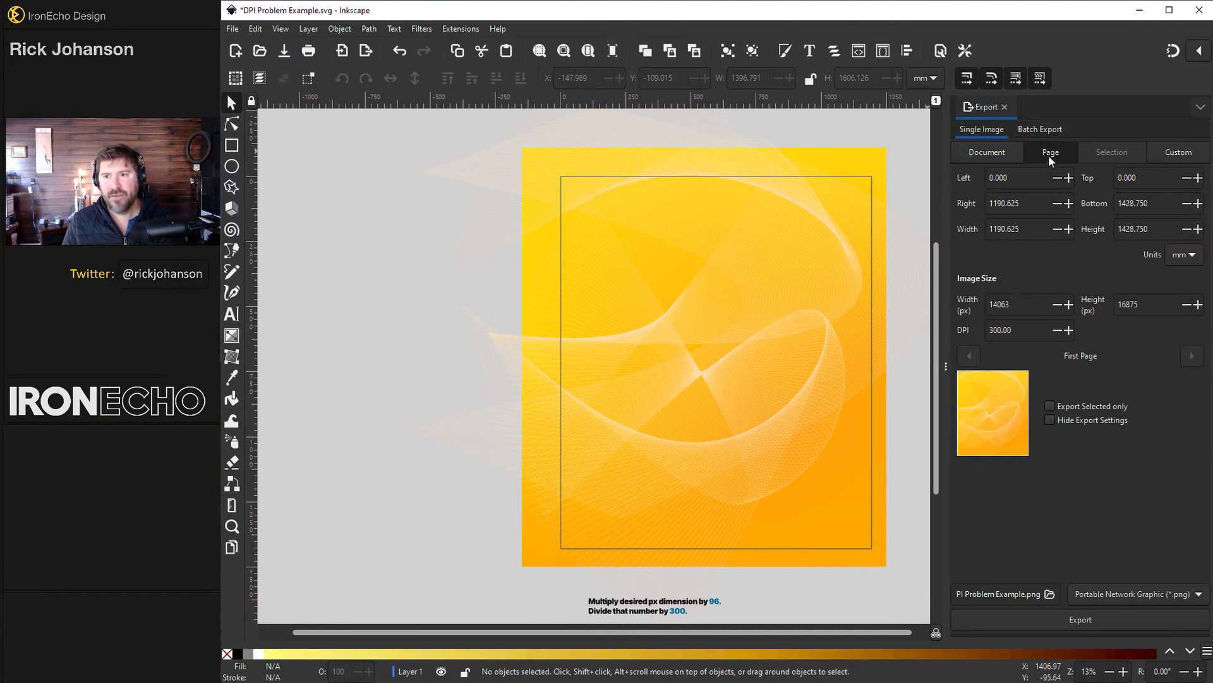
pyautogui.click(1053, 154)
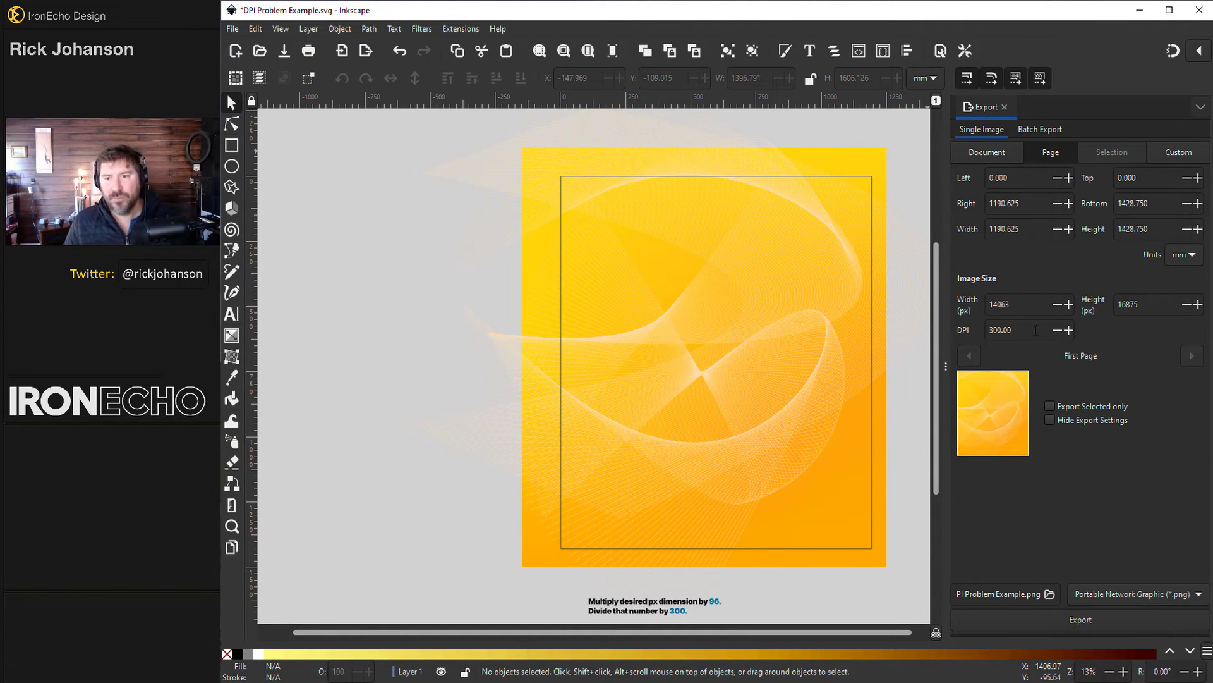
pyautogui.doubleClick(995, 330)
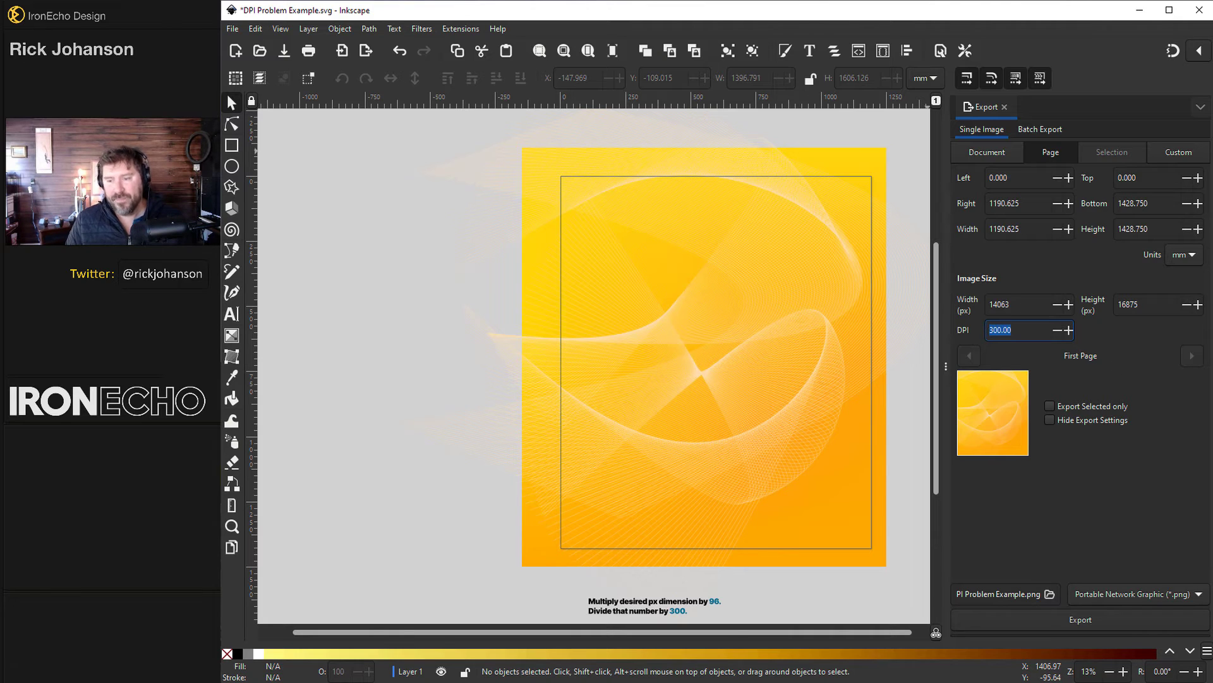
pyautogui.write('9')
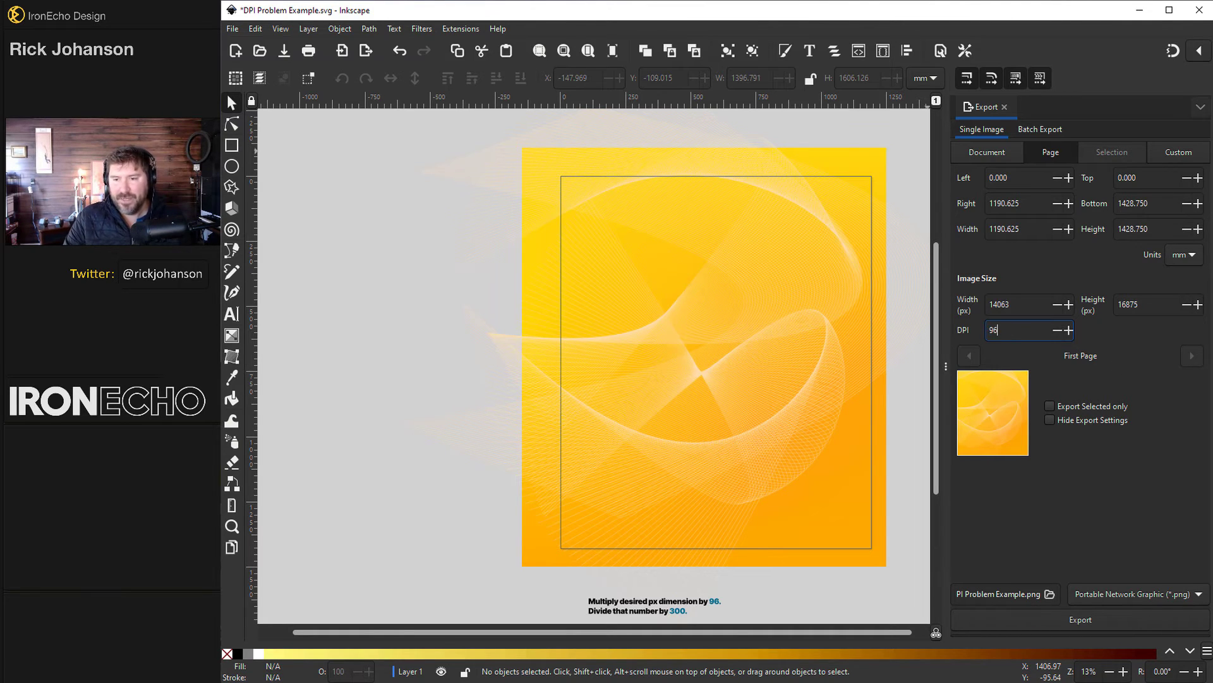
pyautogui.write('6')
pyautogui.press('Return')
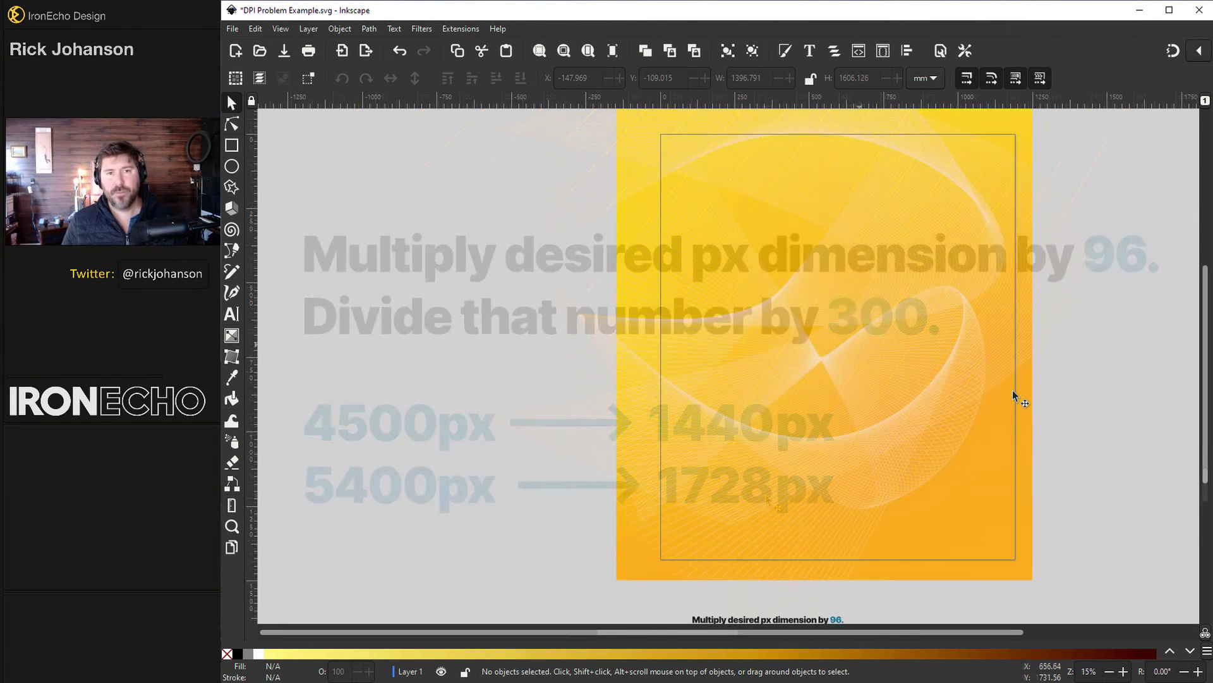
# Step: In Document Properties, set the page width to 1440 px and height to 1728 px
pyautogui.click(234, 28)
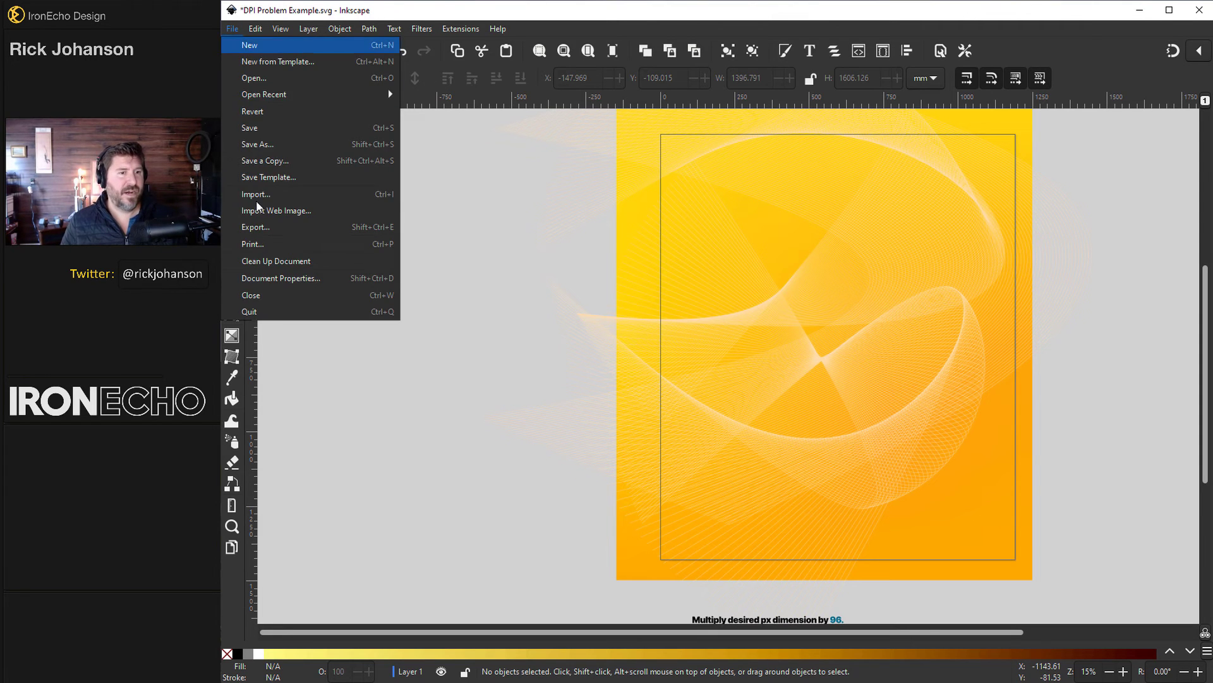
pyautogui.click(260, 276)
pyautogui.moveTo(471, 244); pyautogui.dragTo(424, 246)
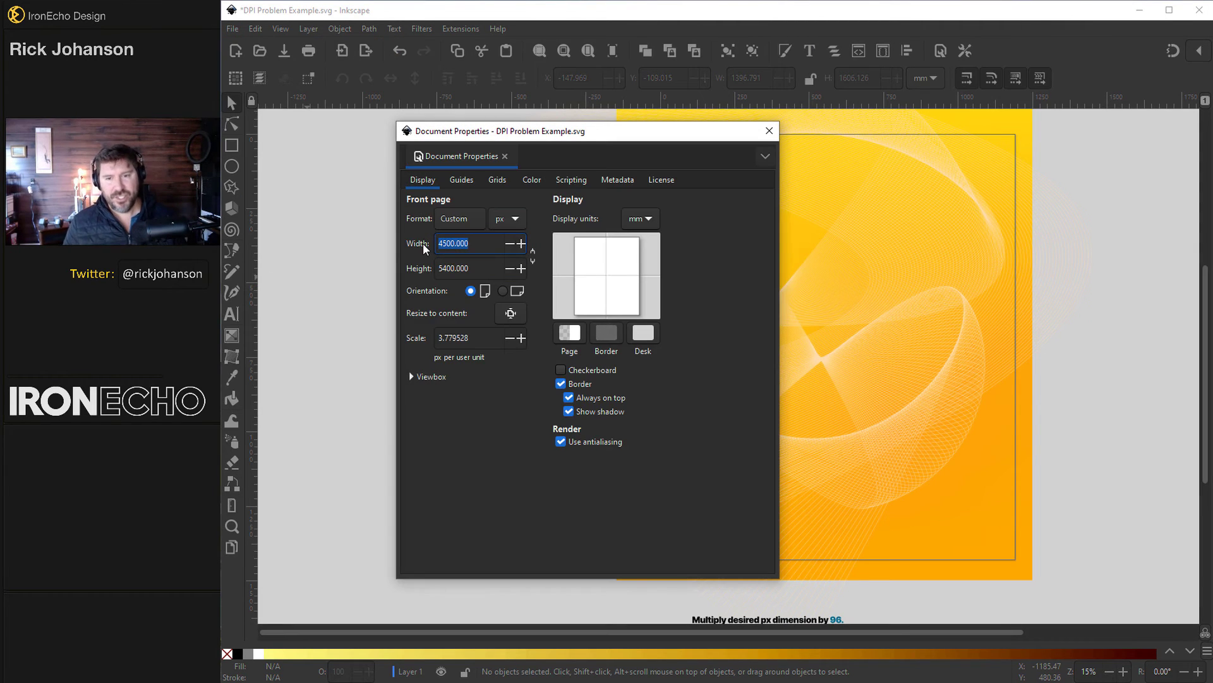
pyautogui.write('144')
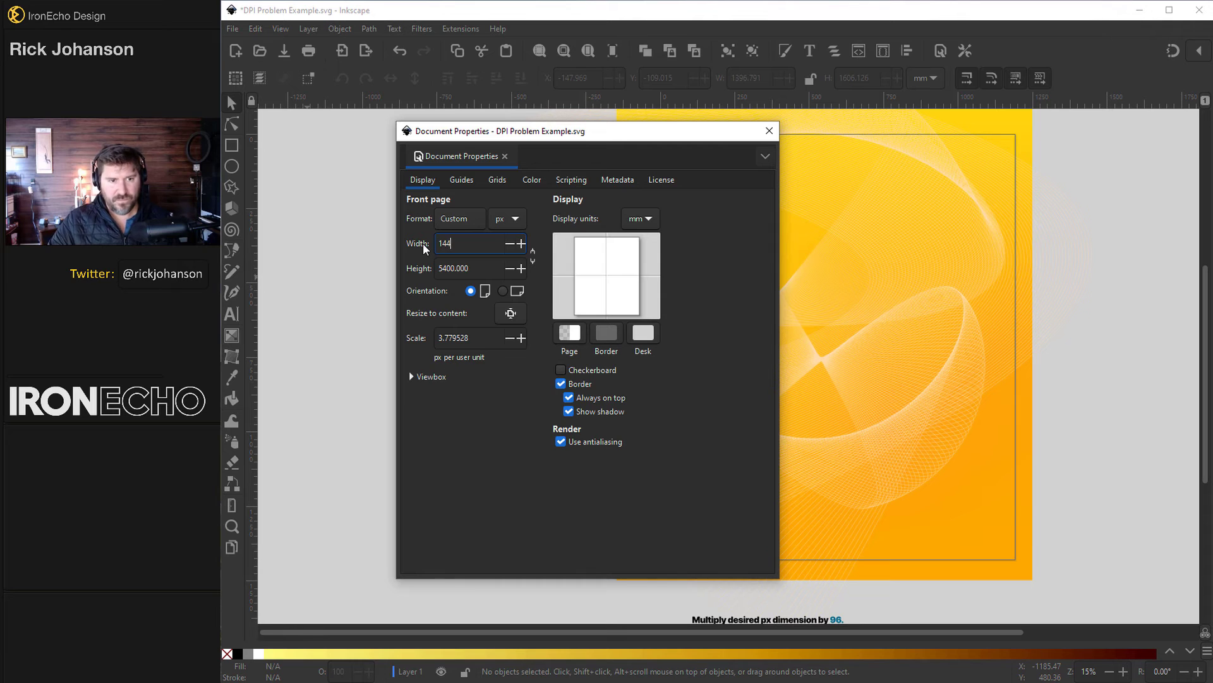
pyautogui.write('0')
pyautogui.press('Tab')
pyautogui.write('1')
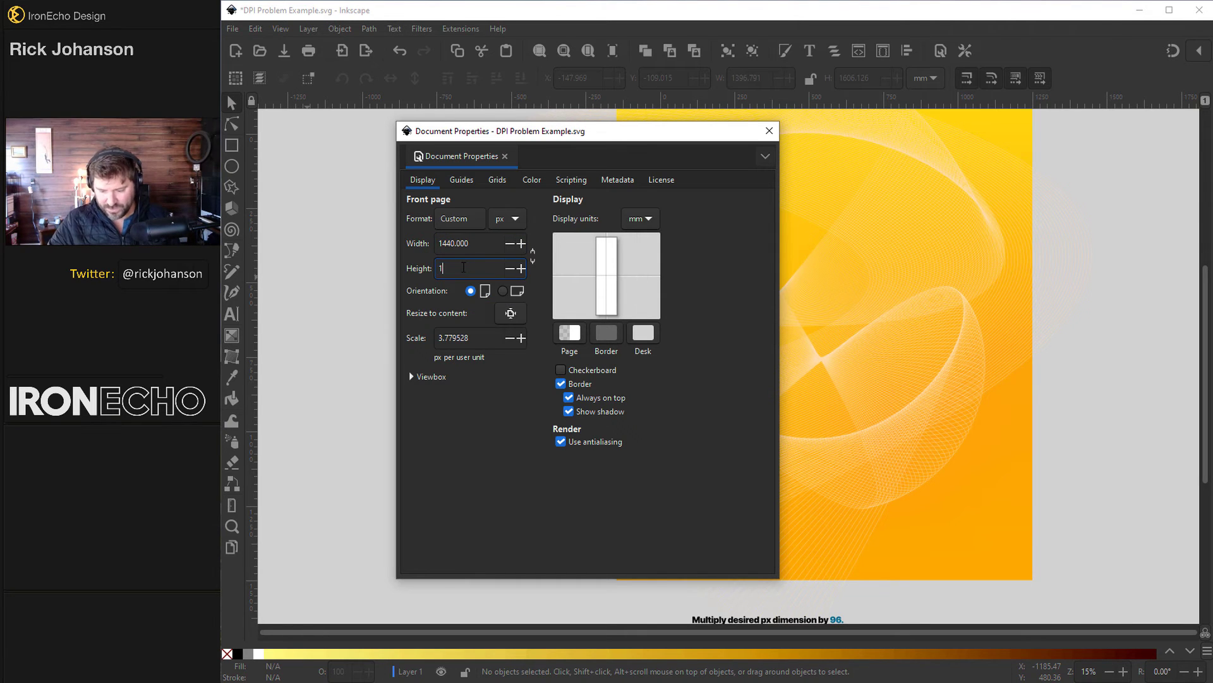
pyautogui.write('728')
pyautogui.press('Tab')
pyautogui.click(769, 131)
# Step: Zoom out to view the whole page and select the yellow swirl design
pyautogui.press('-')
pyautogui.press('-')
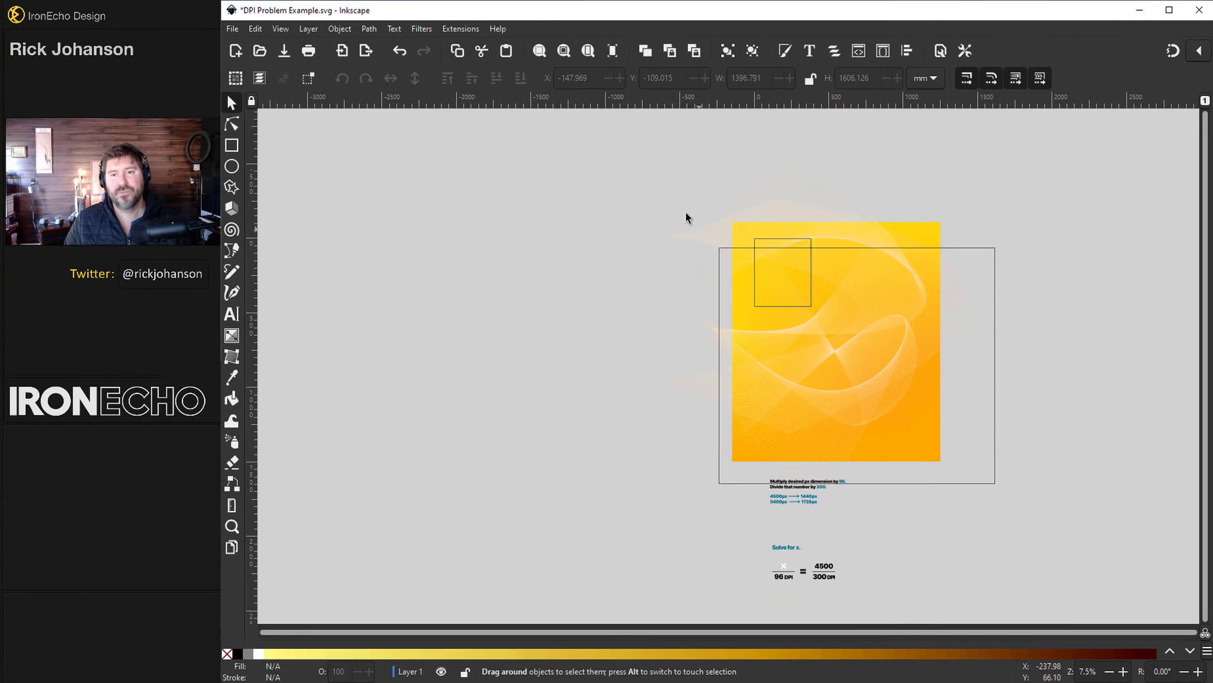
pyautogui.click(923, 433)
pyautogui.keyDown('alt'); pyautogui.click(923, 433); pyautogui.keyUp('alt')
pyautogui.scroll(4, 772, 292)
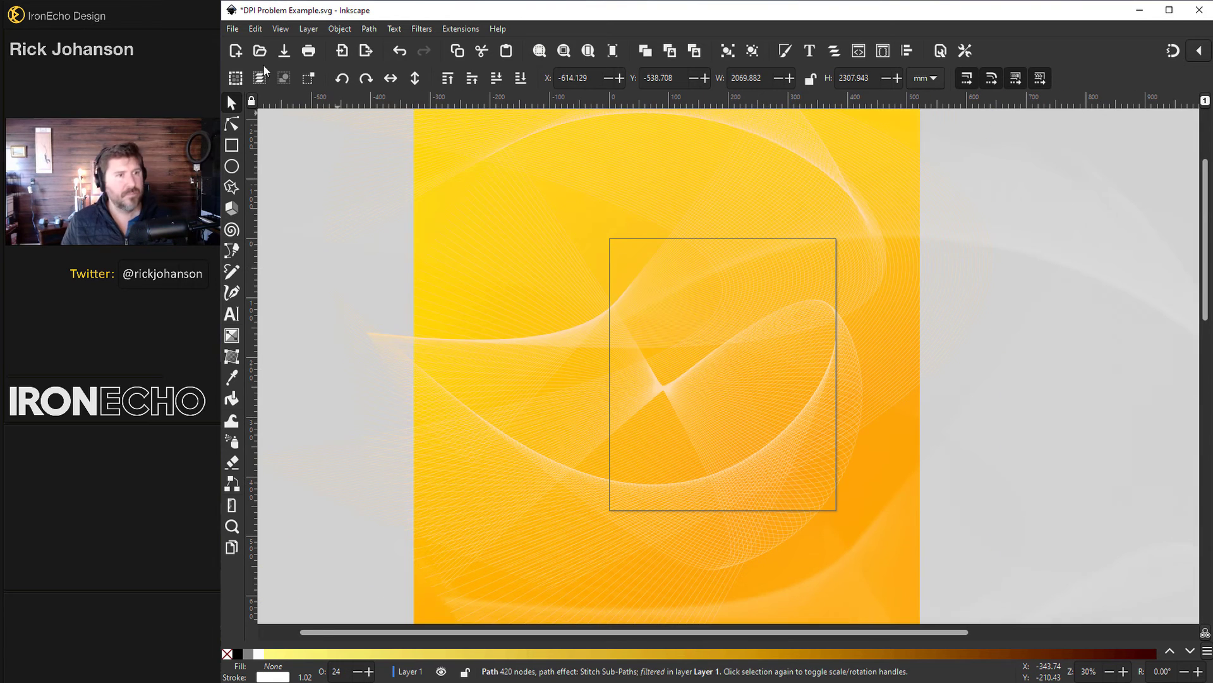
# Step: Export the page as 'Proof of concept.png' at 300 DPI, 4500 × 5400 px
pyautogui.click(231, 29)
pyautogui.click(265, 211)
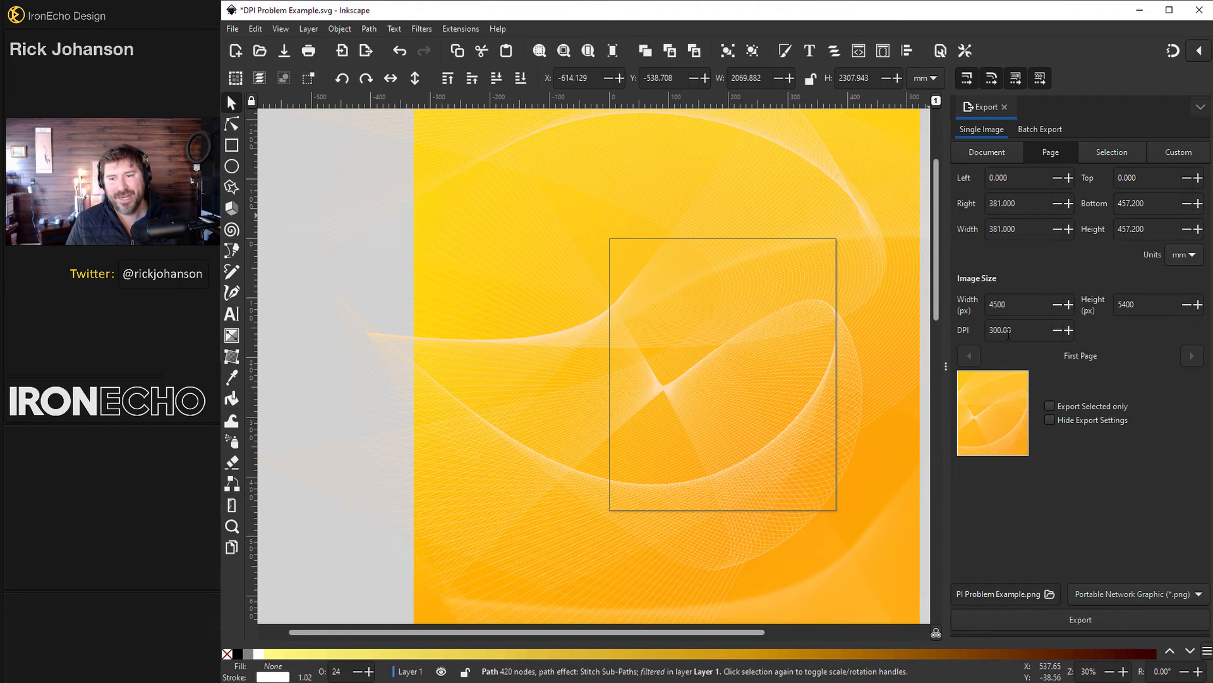
pyautogui.click(1049, 595)
pyautogui.write('Proo')
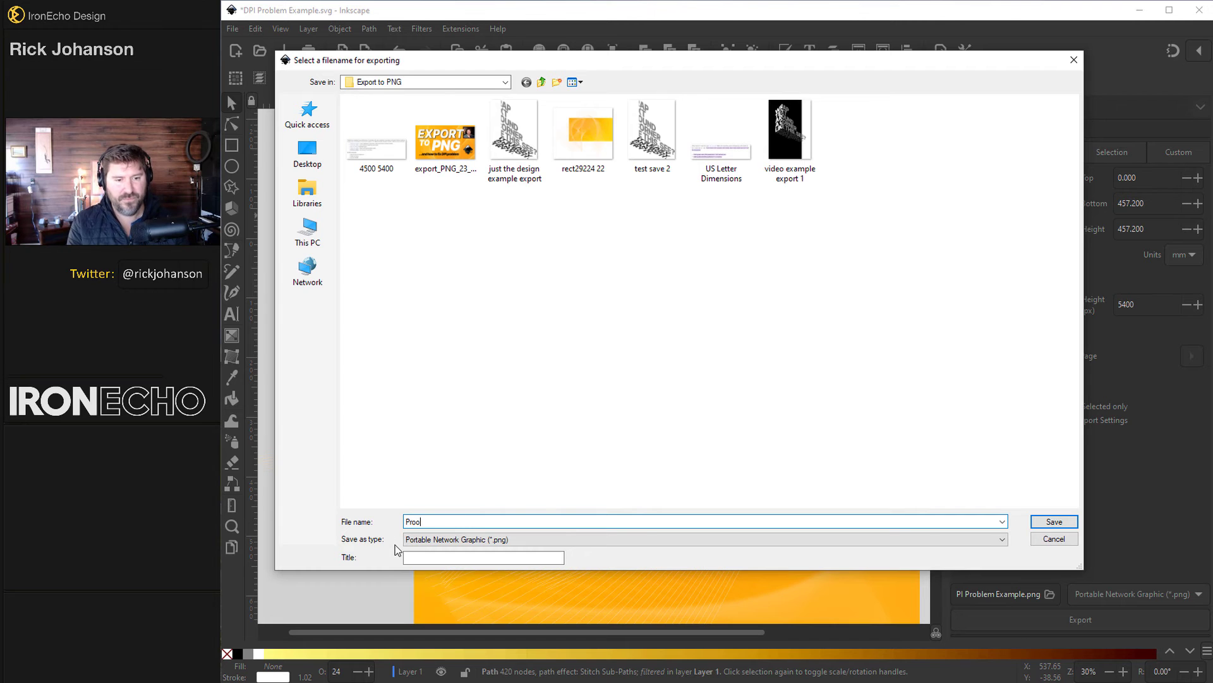
pyautogui.write('f of concept')
pyautogui.click(1054, 522)
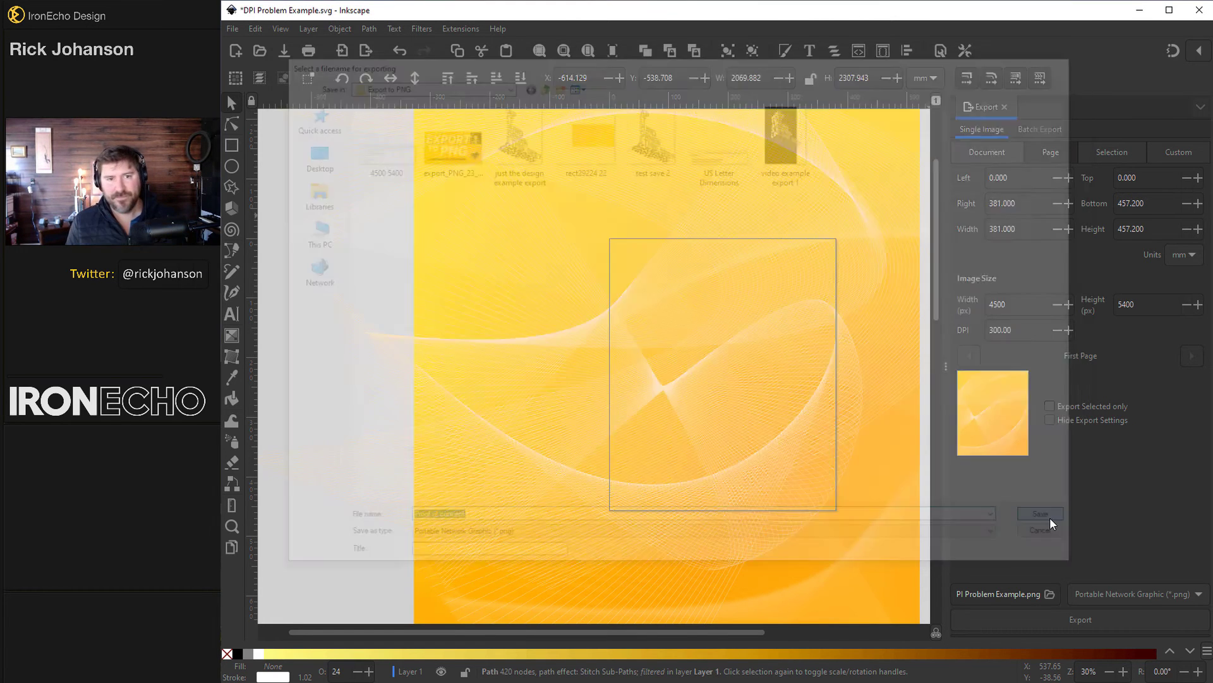
pyautogui.click(531, 262)
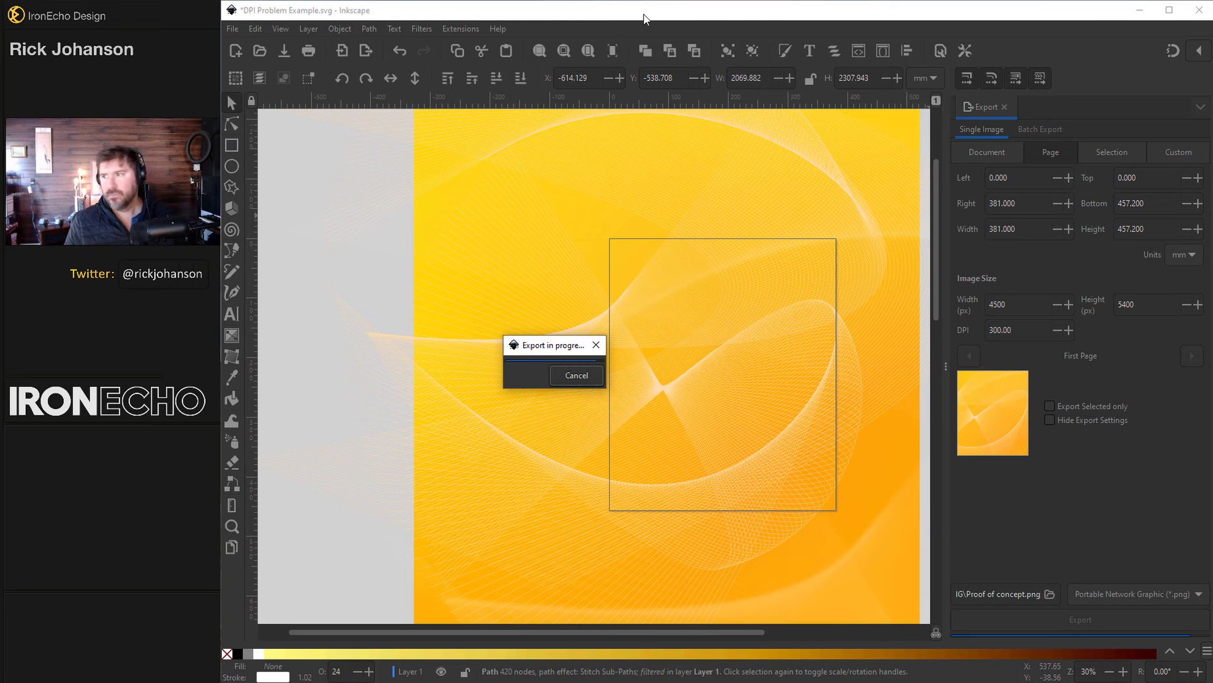
pyautogui.hotkey('alt', 'Tab')
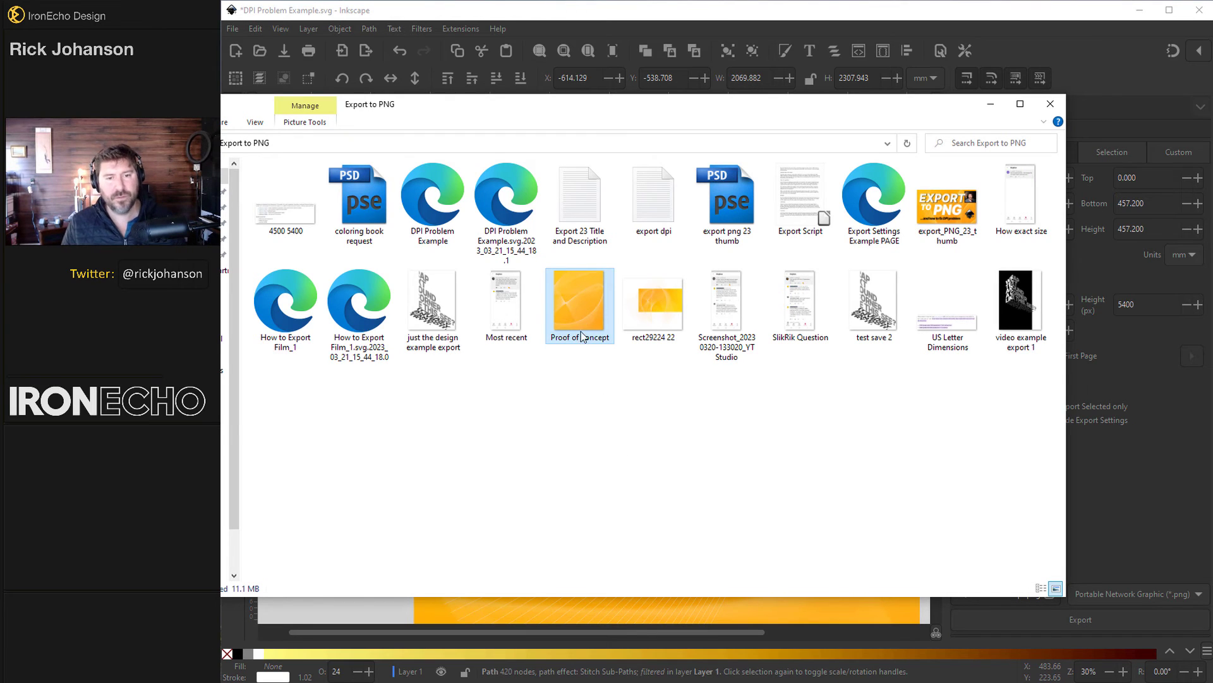
# Step: Check the Details of 'Proof of concept' file properties to confirm 4500 × 5400 dimensions
pyautogui.rightClick(581, 304)
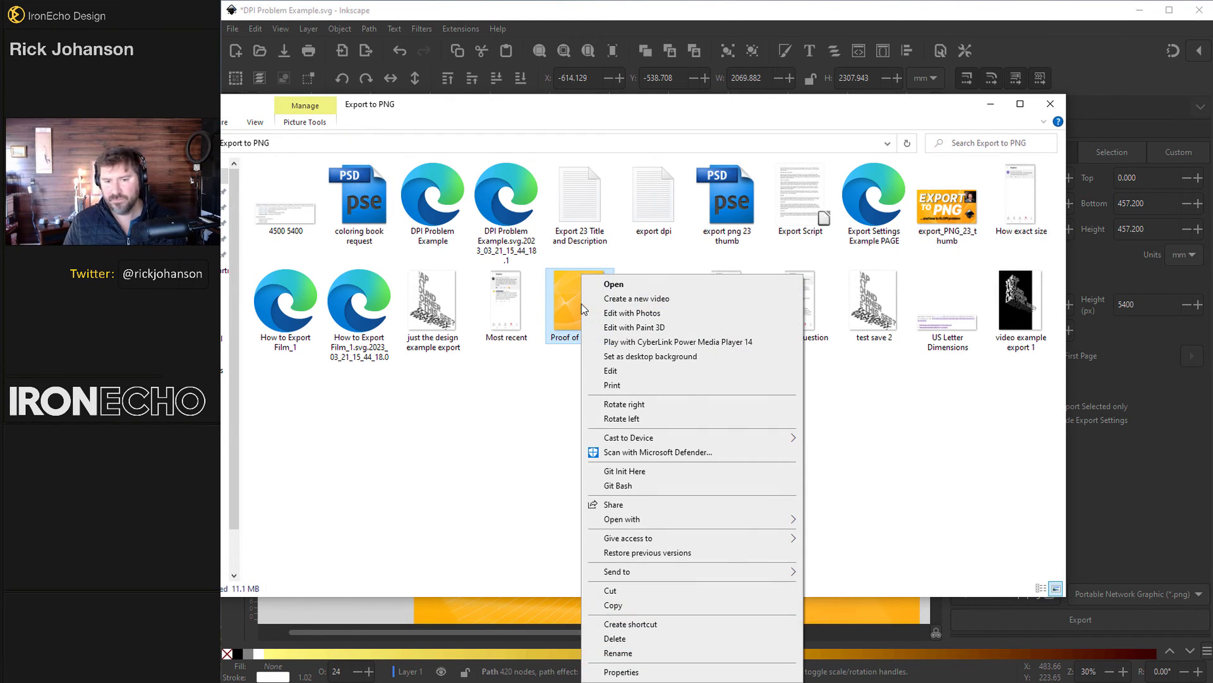
pyautogui.click(616, 672)
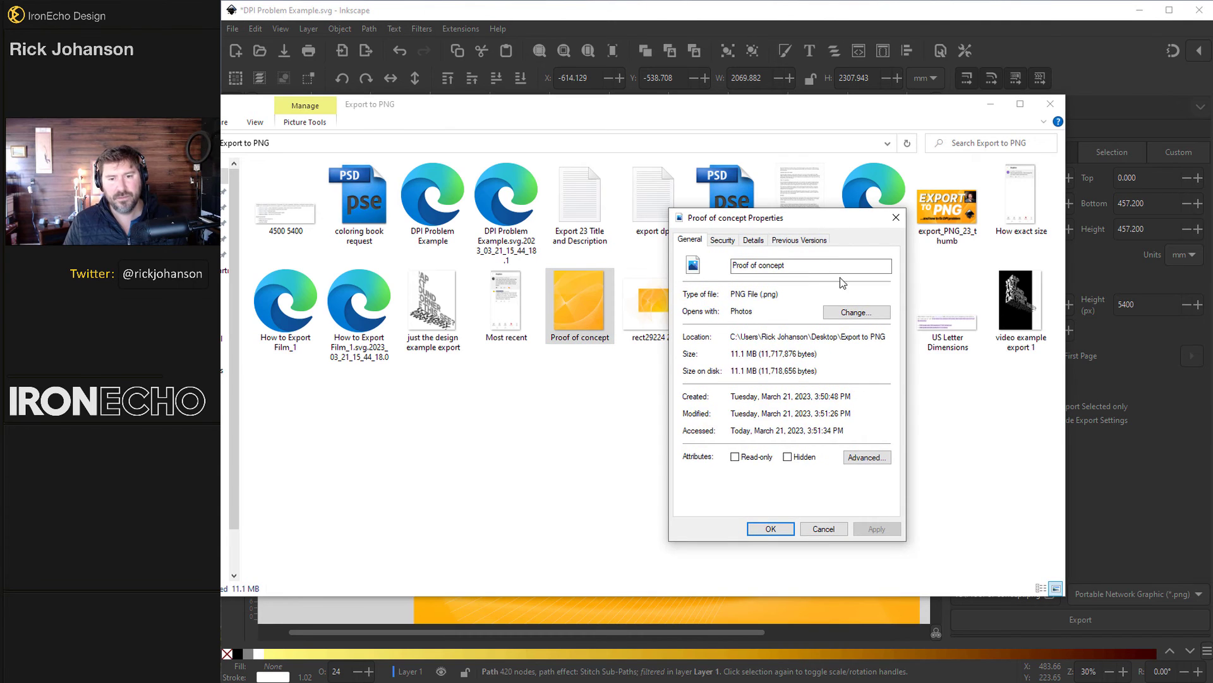
pyautogui.click(753, 240)
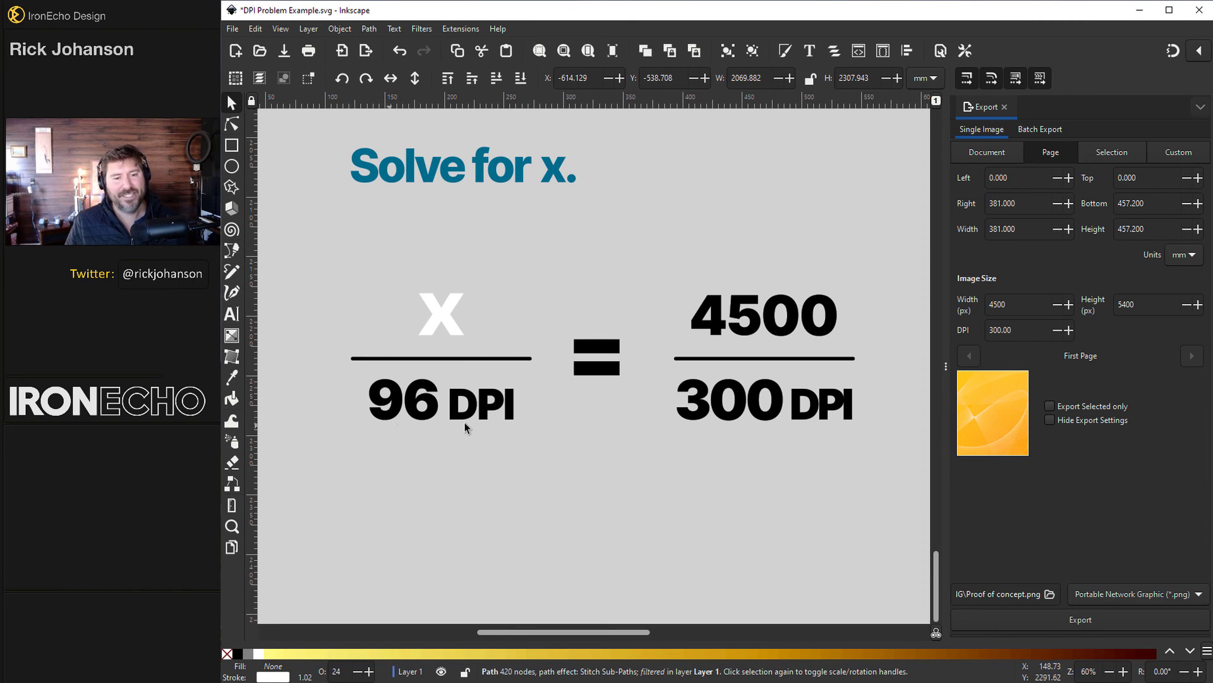
# Step: With the Calligraphy tool, hand-draw a 3 and a slash below the Solve for x equation
pyautogui.press('c')
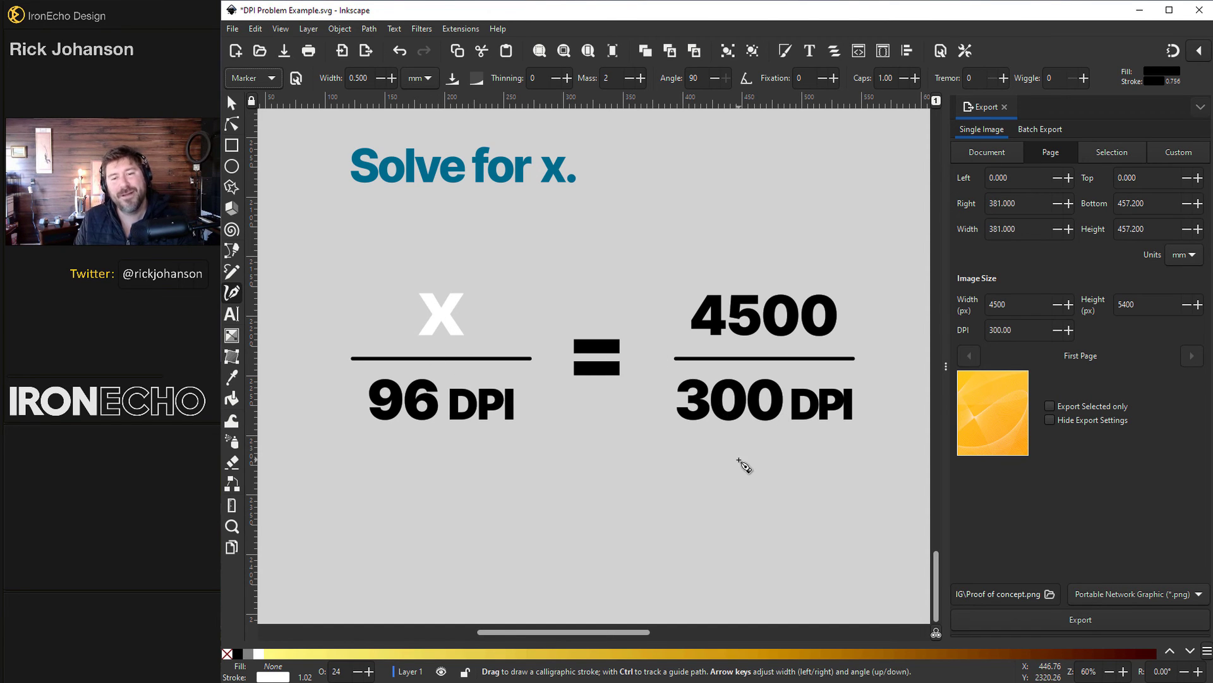
pyautogui.moveTo(359, 508)
pyautogui.mouseDown()
pyautogui.moveTo(393, 538)
pyautogui.moveTo(355, 543)
pyautogui.mouseUp()
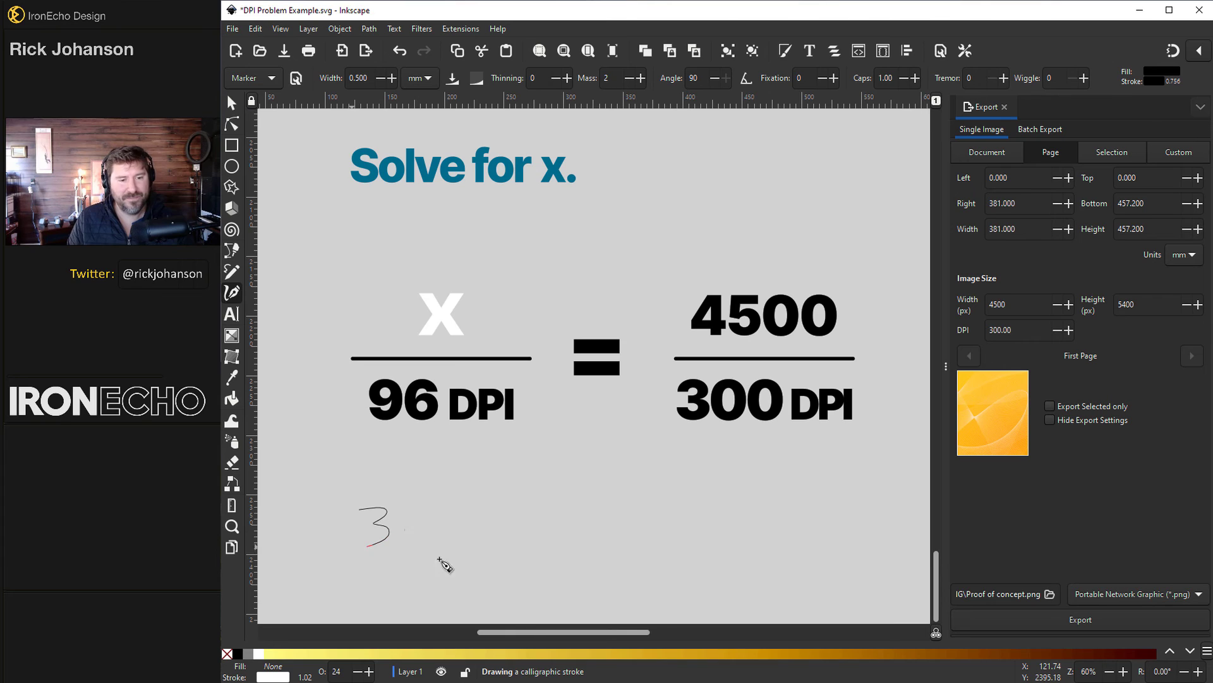
pyautogui.moveTo(435, 541); pyautogui.dragTo(426, 561)
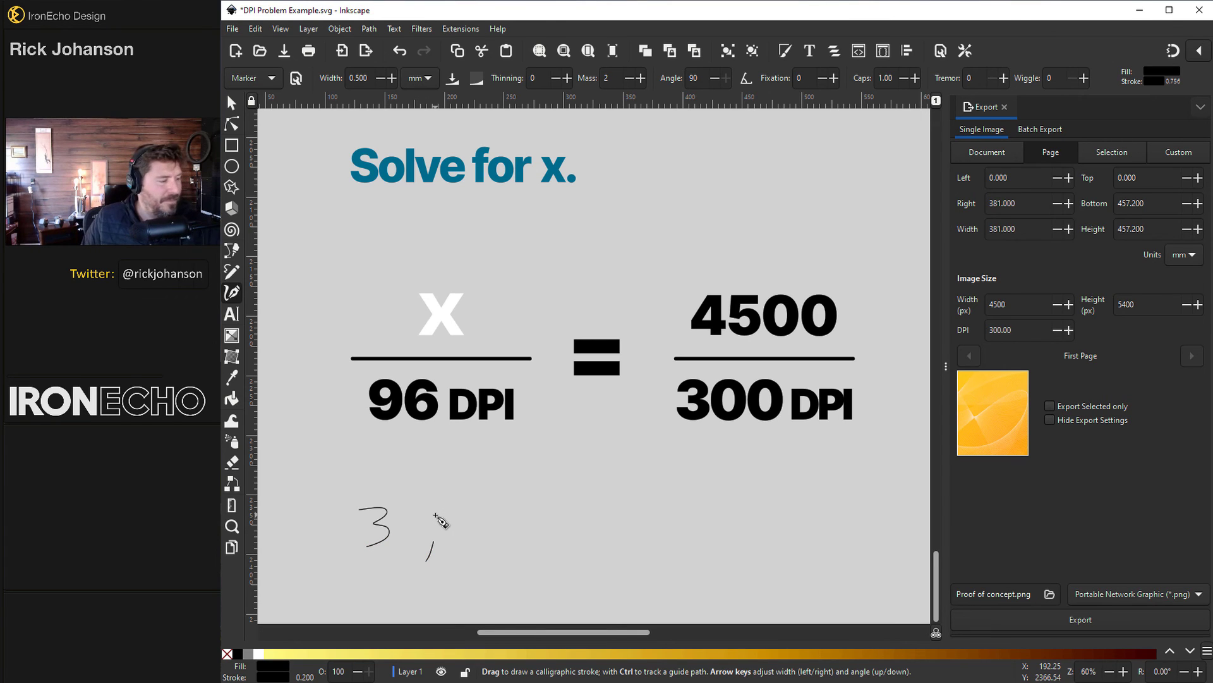